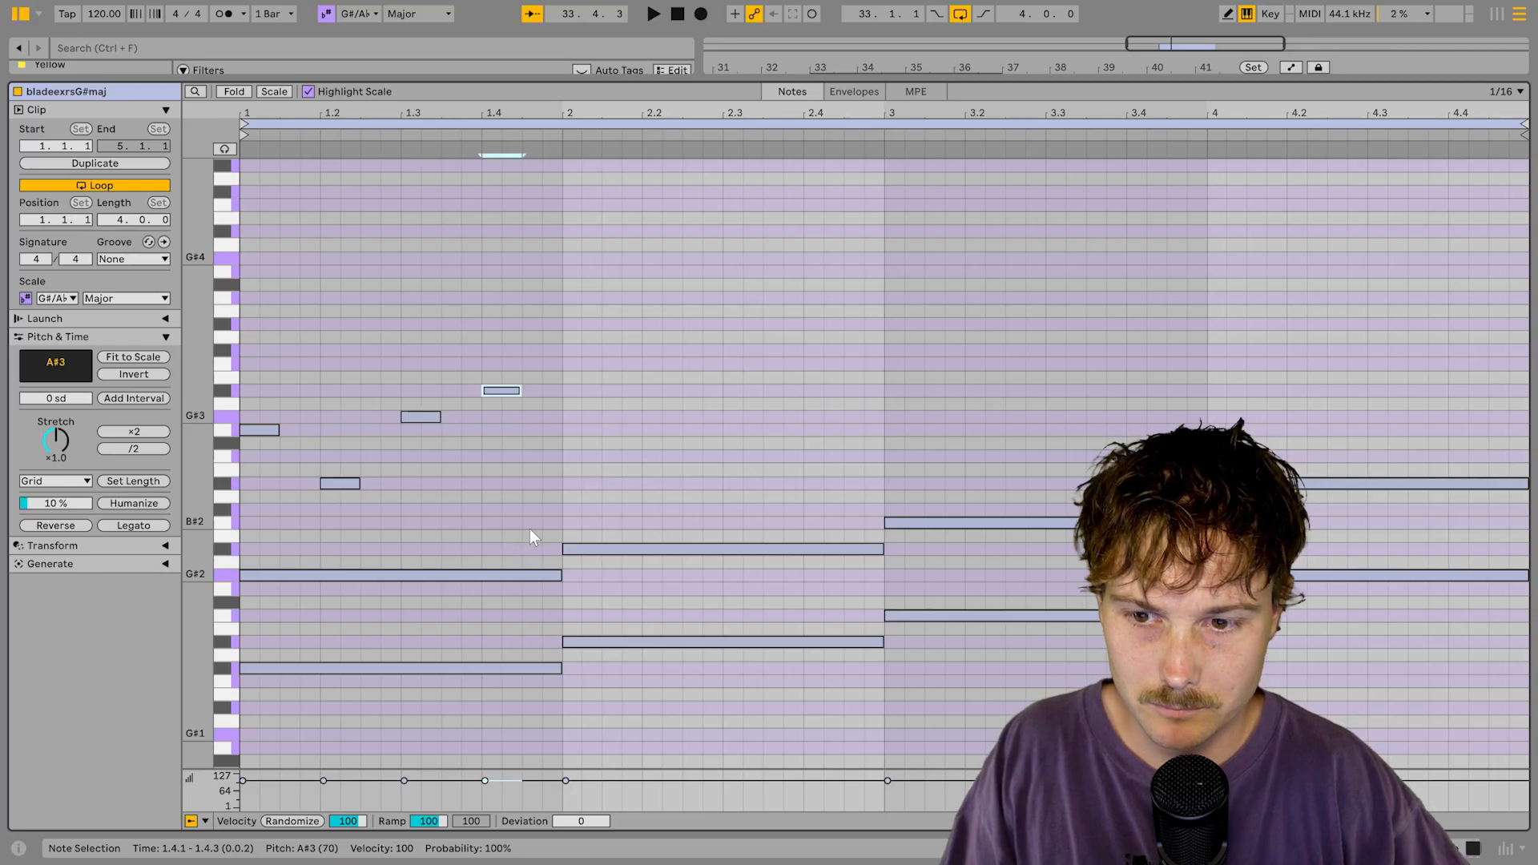
Step: Select the four short bar-1 melody notes and duplicate them into the following bars
left_click_drag(250, 385, 562, 517)
key("ctrl+d")
key("ctrl+d")
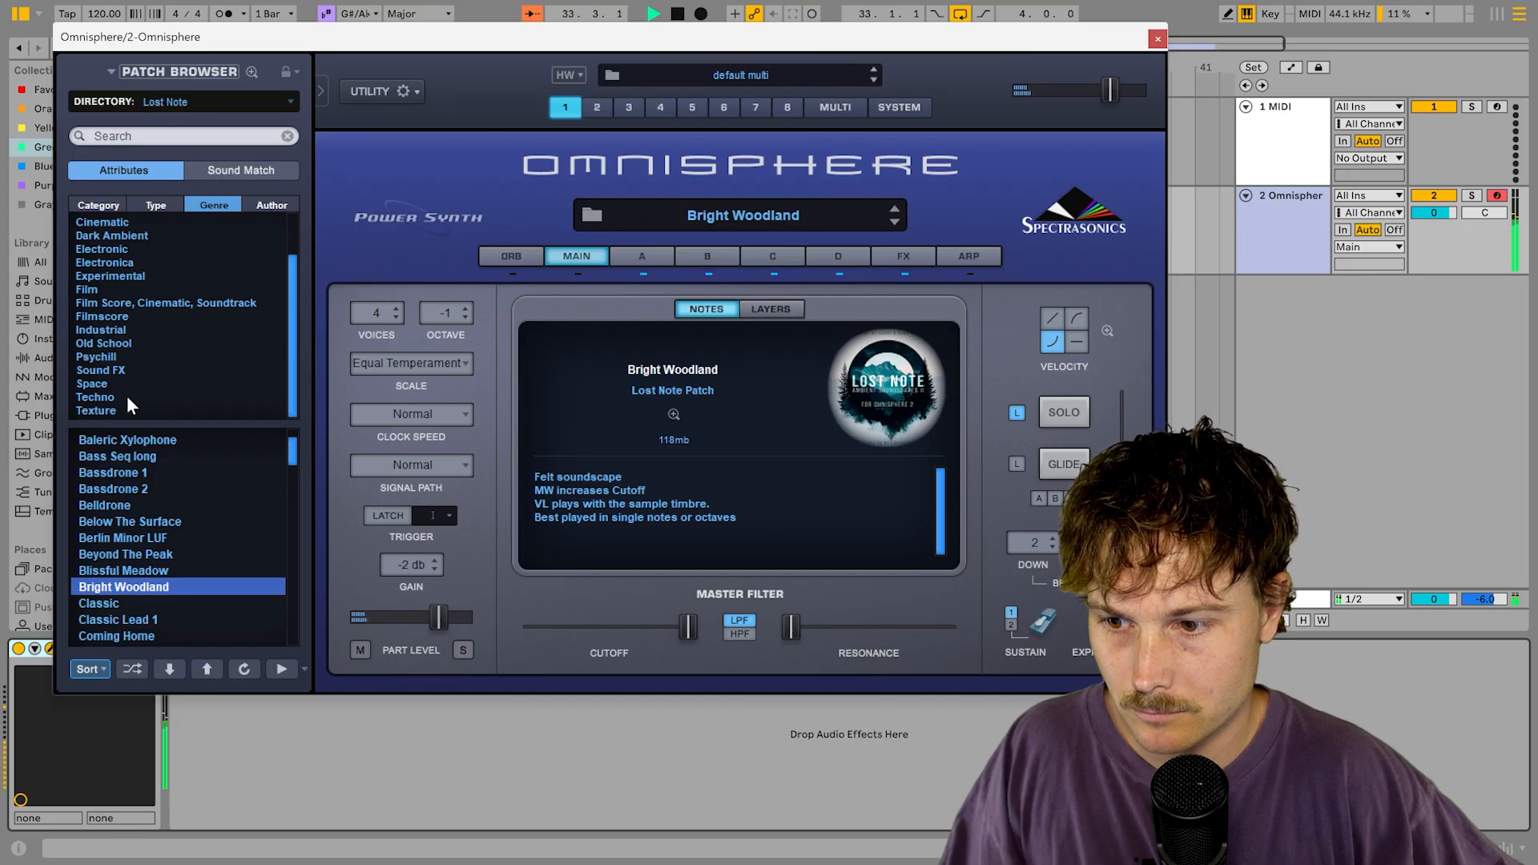
Step: Browse patches by Type, Author and Category, load the 90s 2 patch and show its ARP settings
scroll(144, 446, "up", 2)
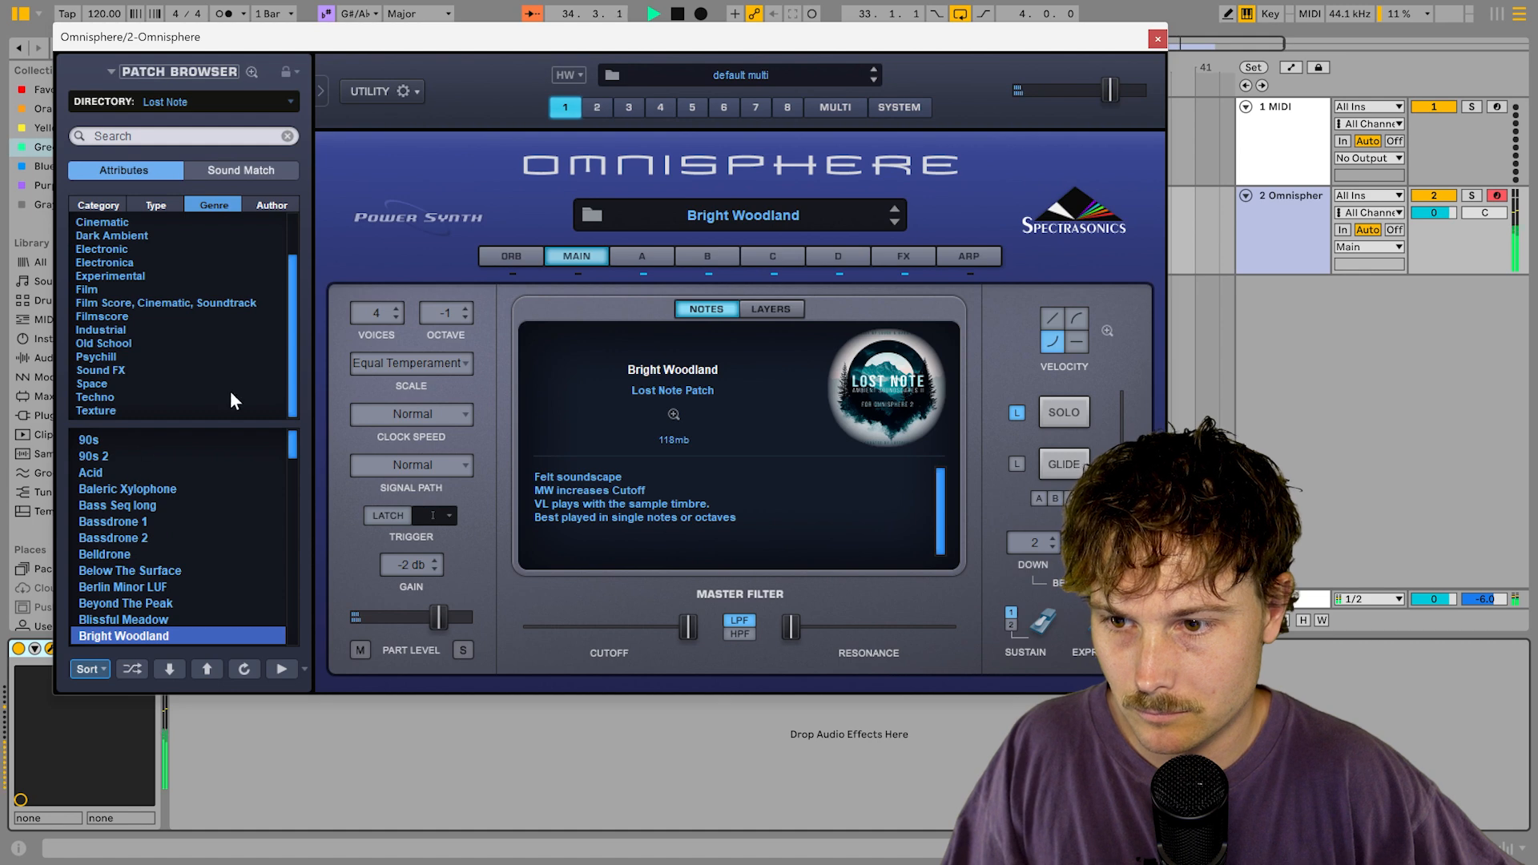
left_click(153, 204)
left_click(127, 289)
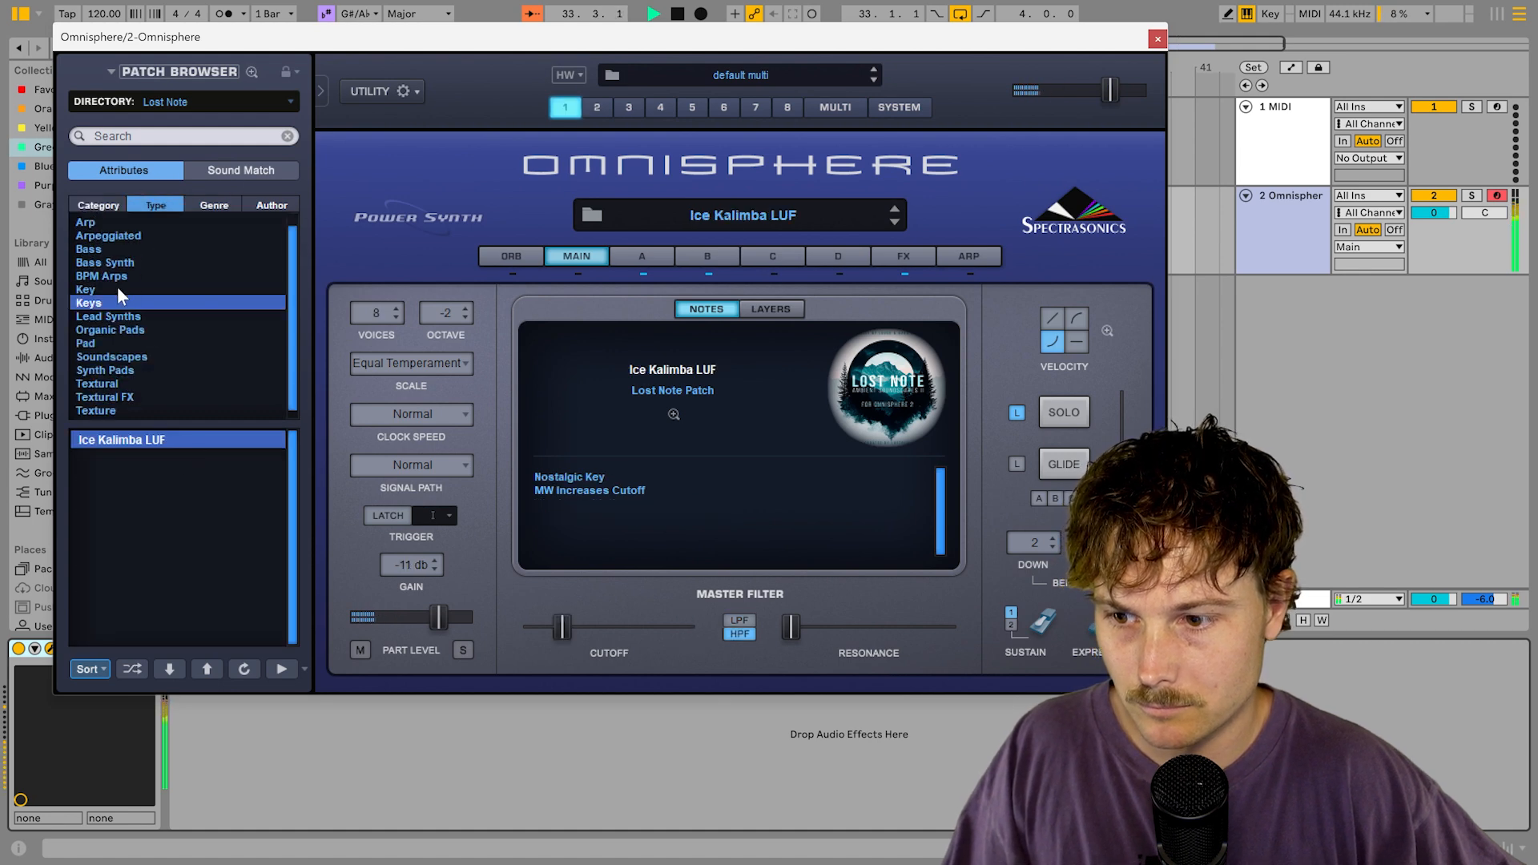
left_click(108, 206)
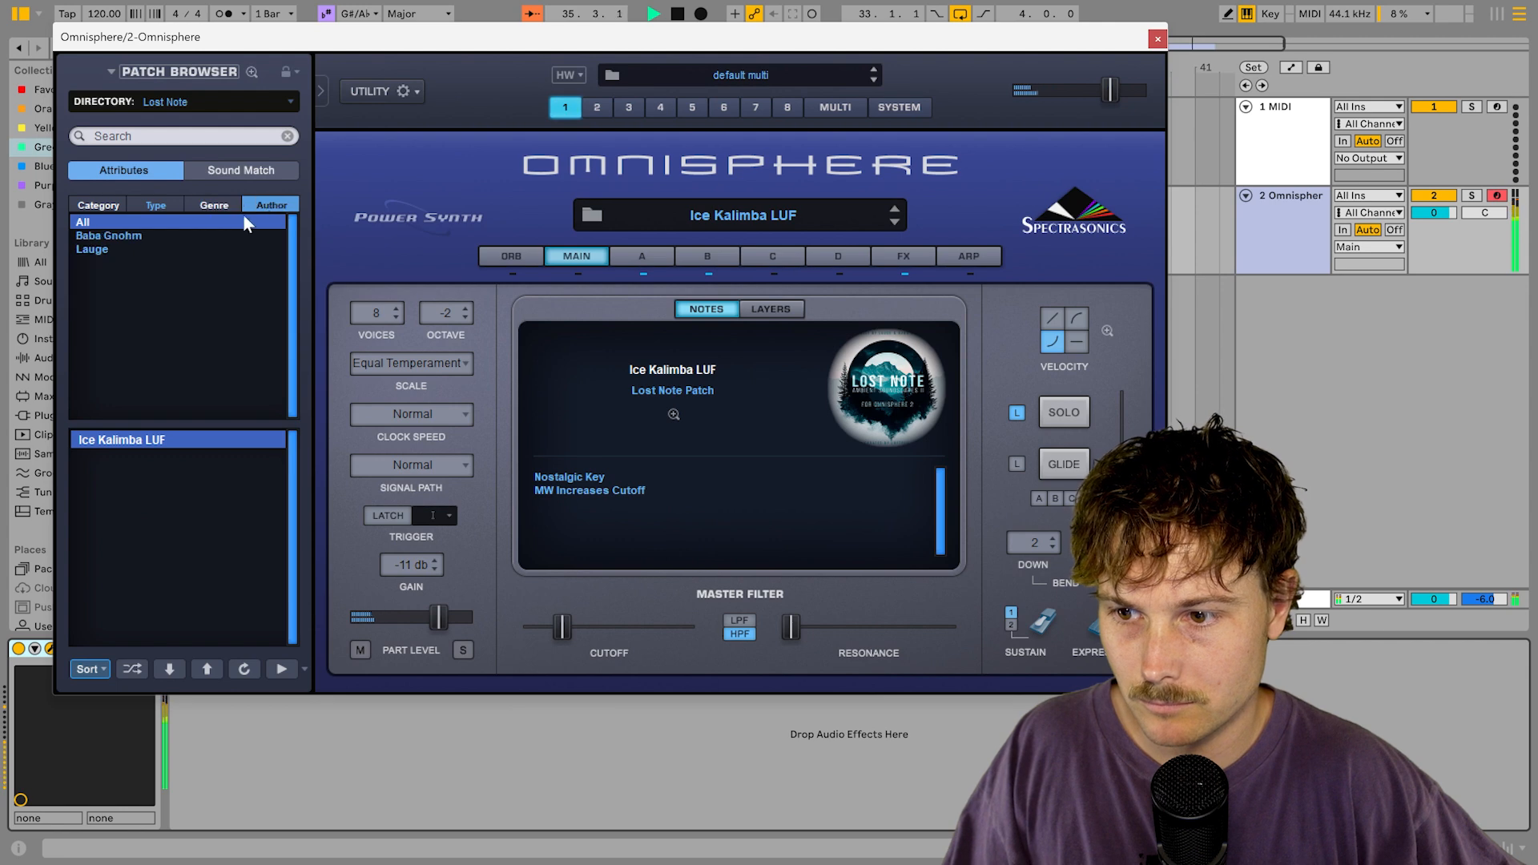
left_click(212, 205)
left_click(98, 198)
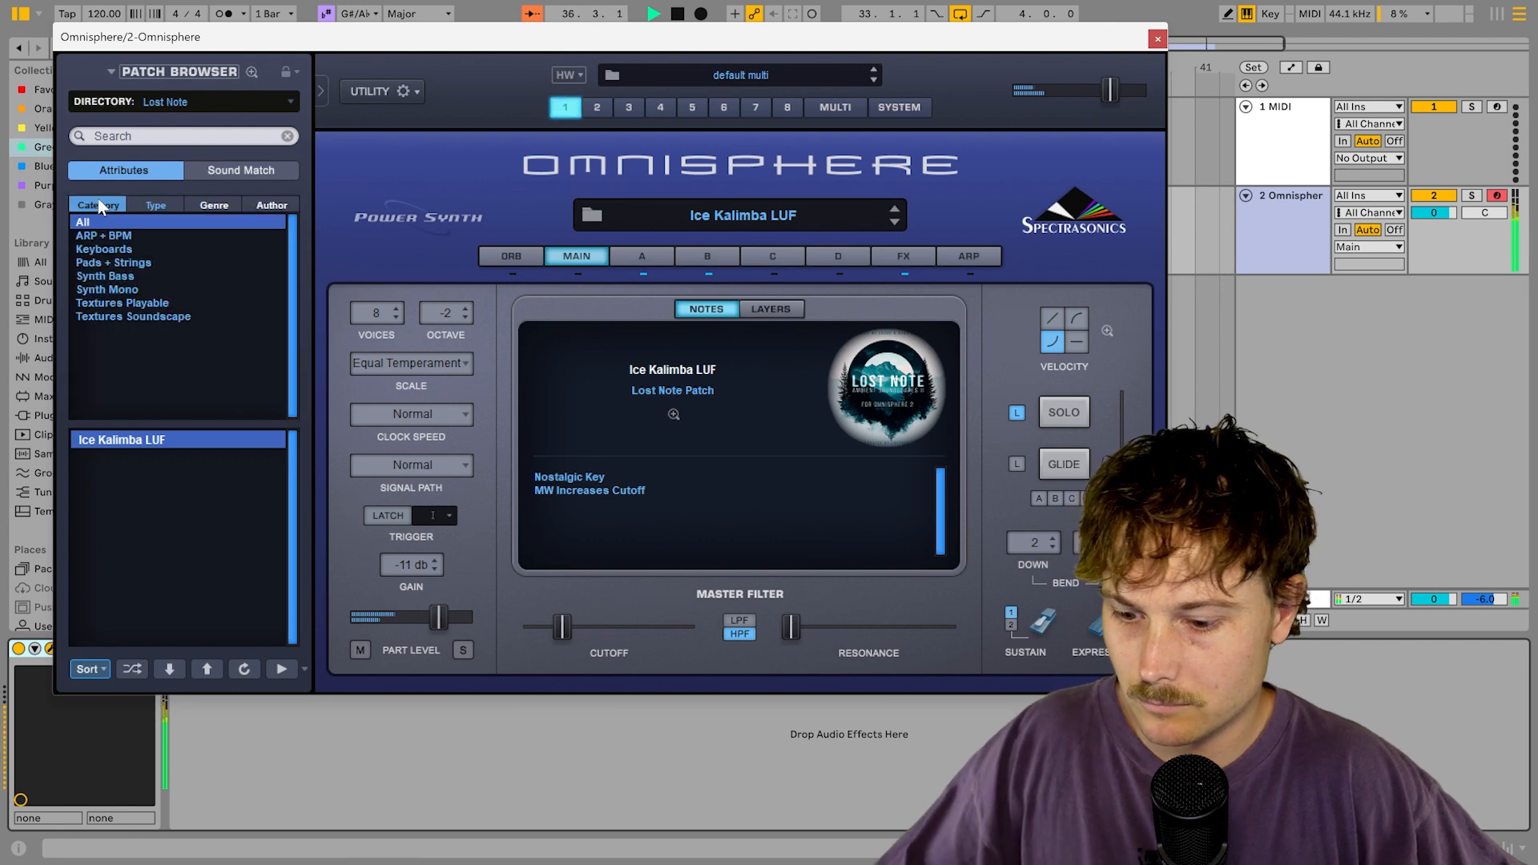
left_click(155, 205)
left_click(104, 456)
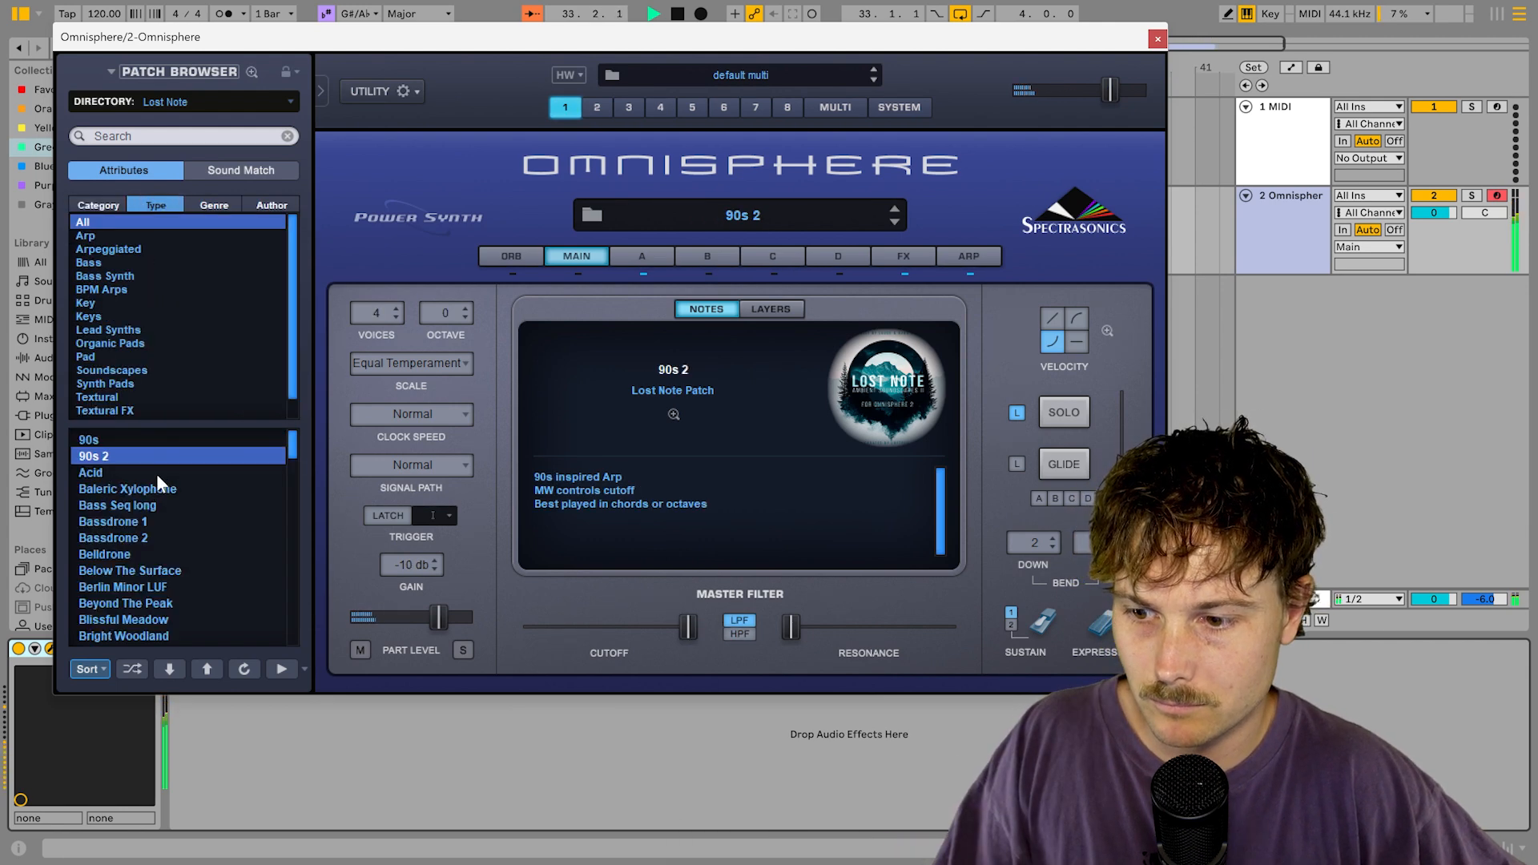
left_click(987, 258)
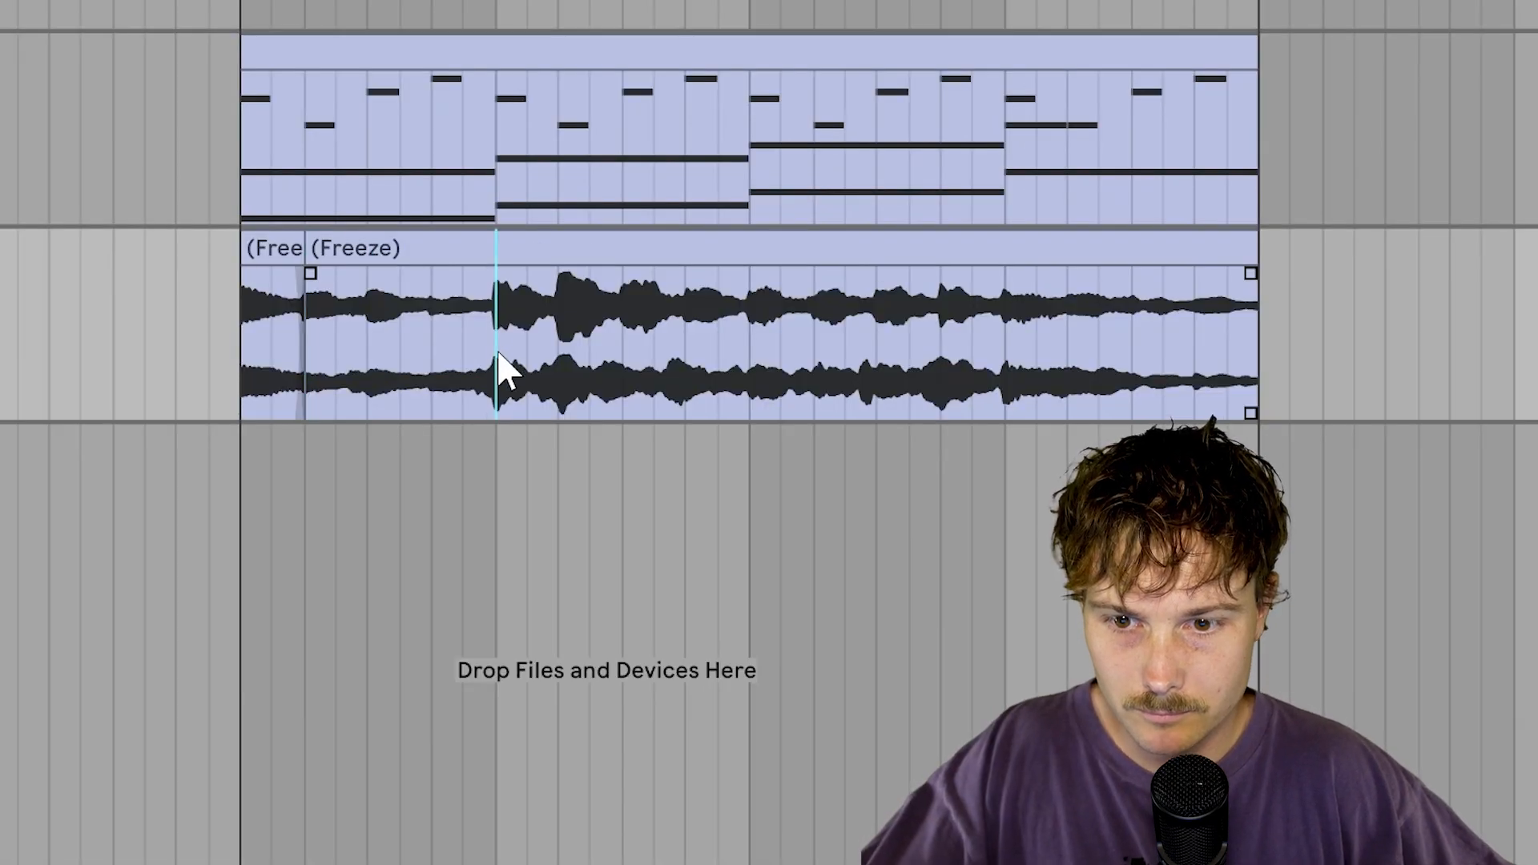
Step: Split the frozen pad clip into pieces at several points with Ctrl+E
key("ctrl+e")
left_click(553, 348)
key("ctrl+e")
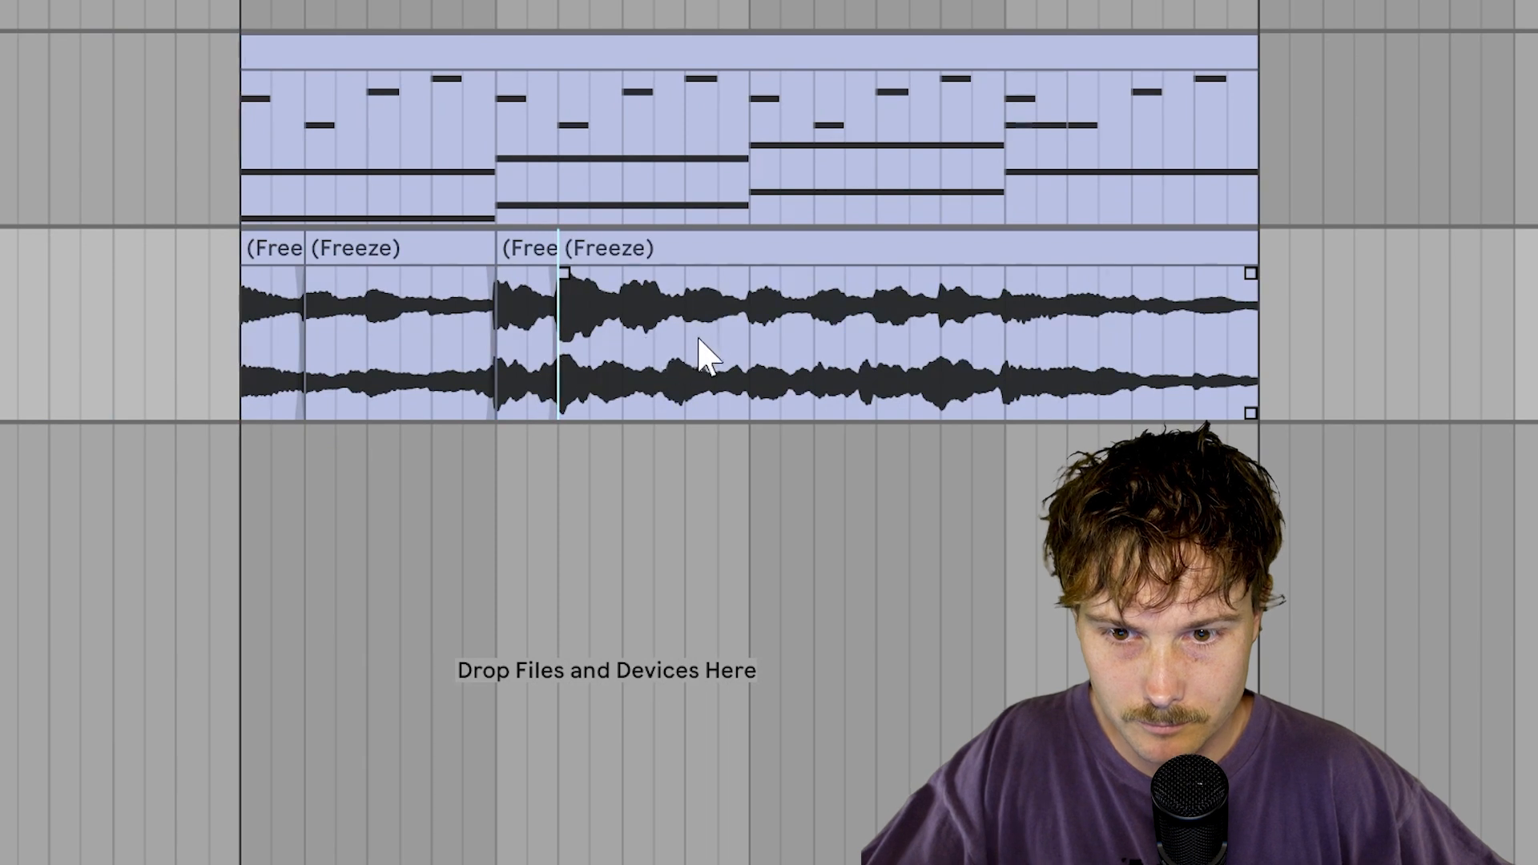
left_click(752, 350)
key("ctrl+e")
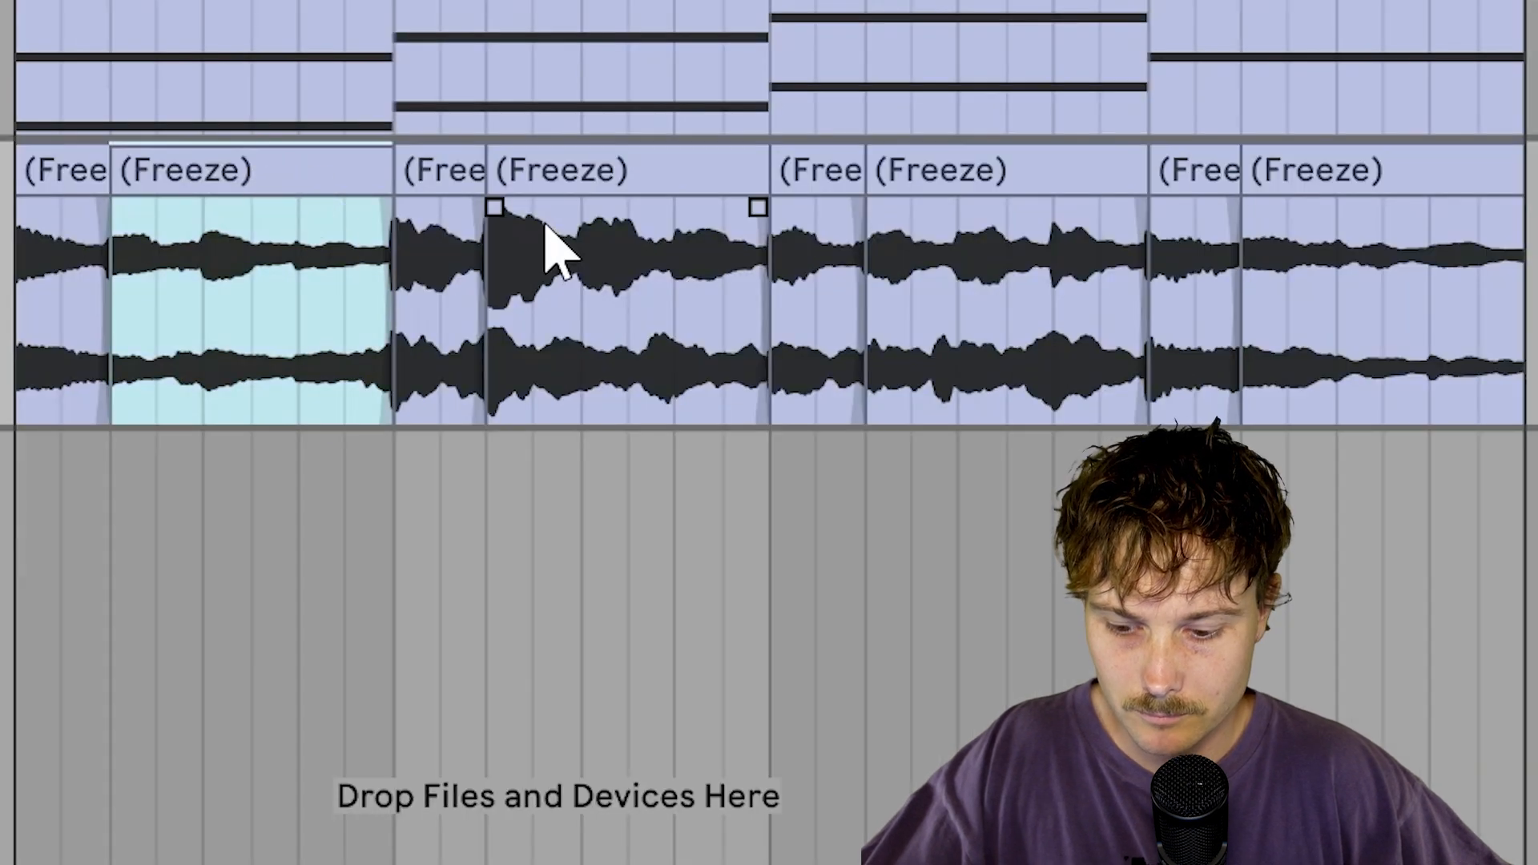
Step: Reverse the second, third and last long frozen audio pieces
left_click(617, 168)
key("r")
left_click(1051, 210)
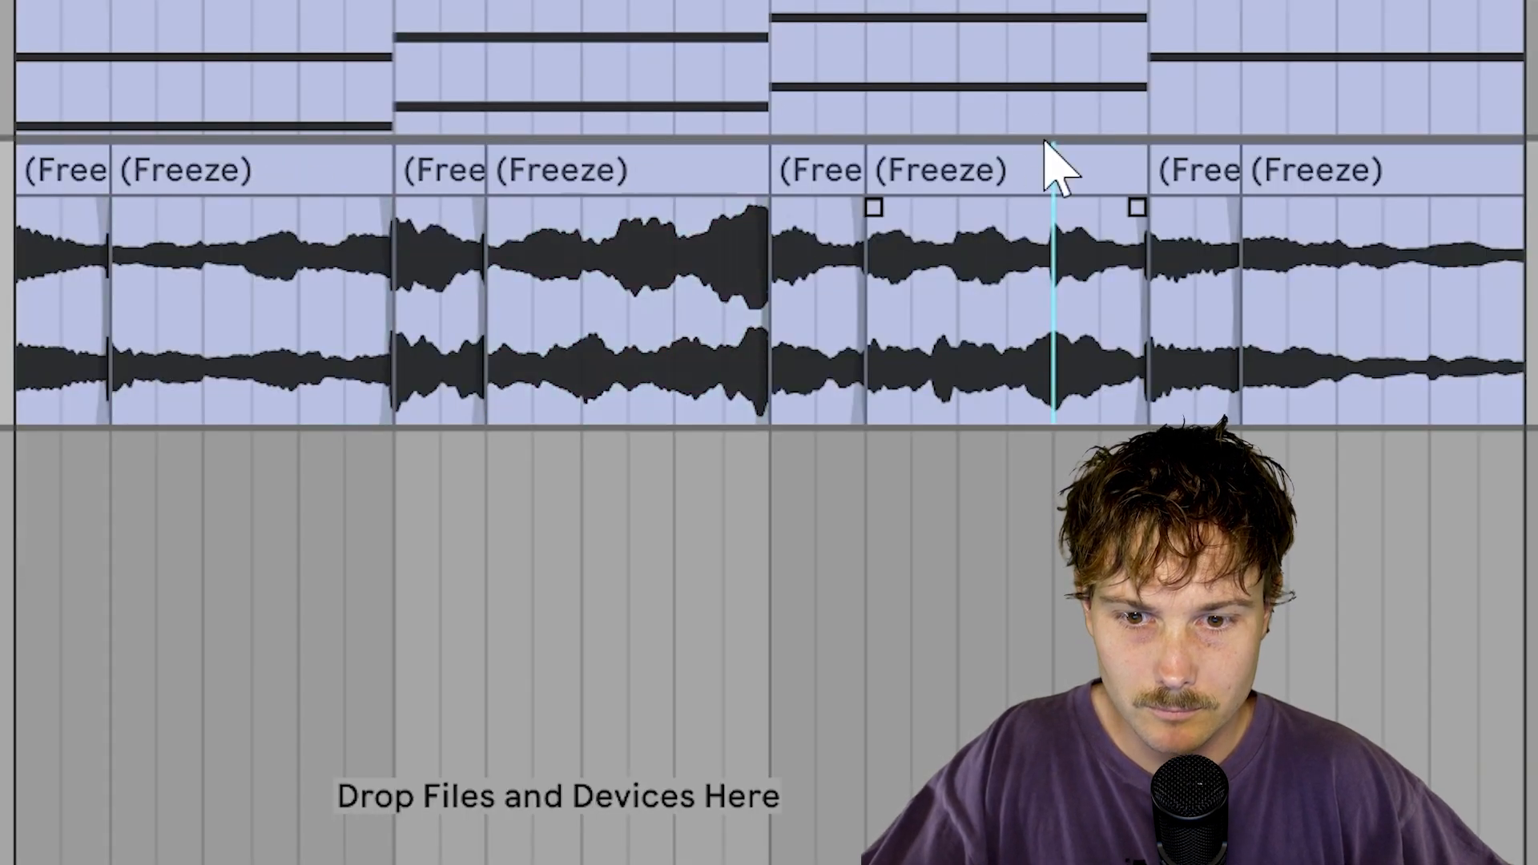
left_click(1079, 168)
key("r")
left_click(1390, 173)
key("r")
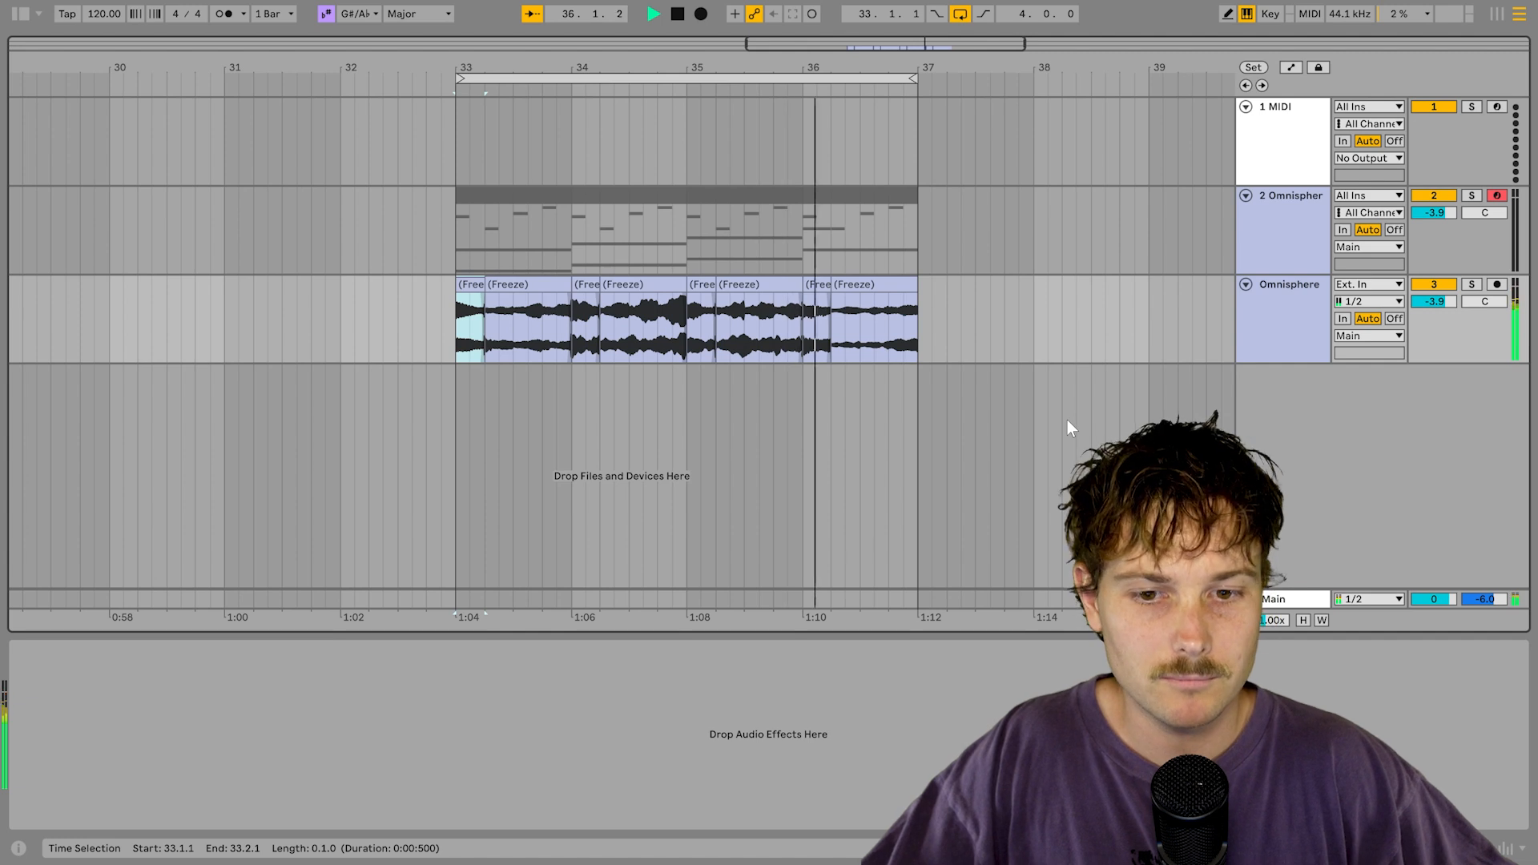
Step: Stop playback, move the bars 37–41 MIDI clip from track 1 onto track 3, and hide the note editor
key("space")
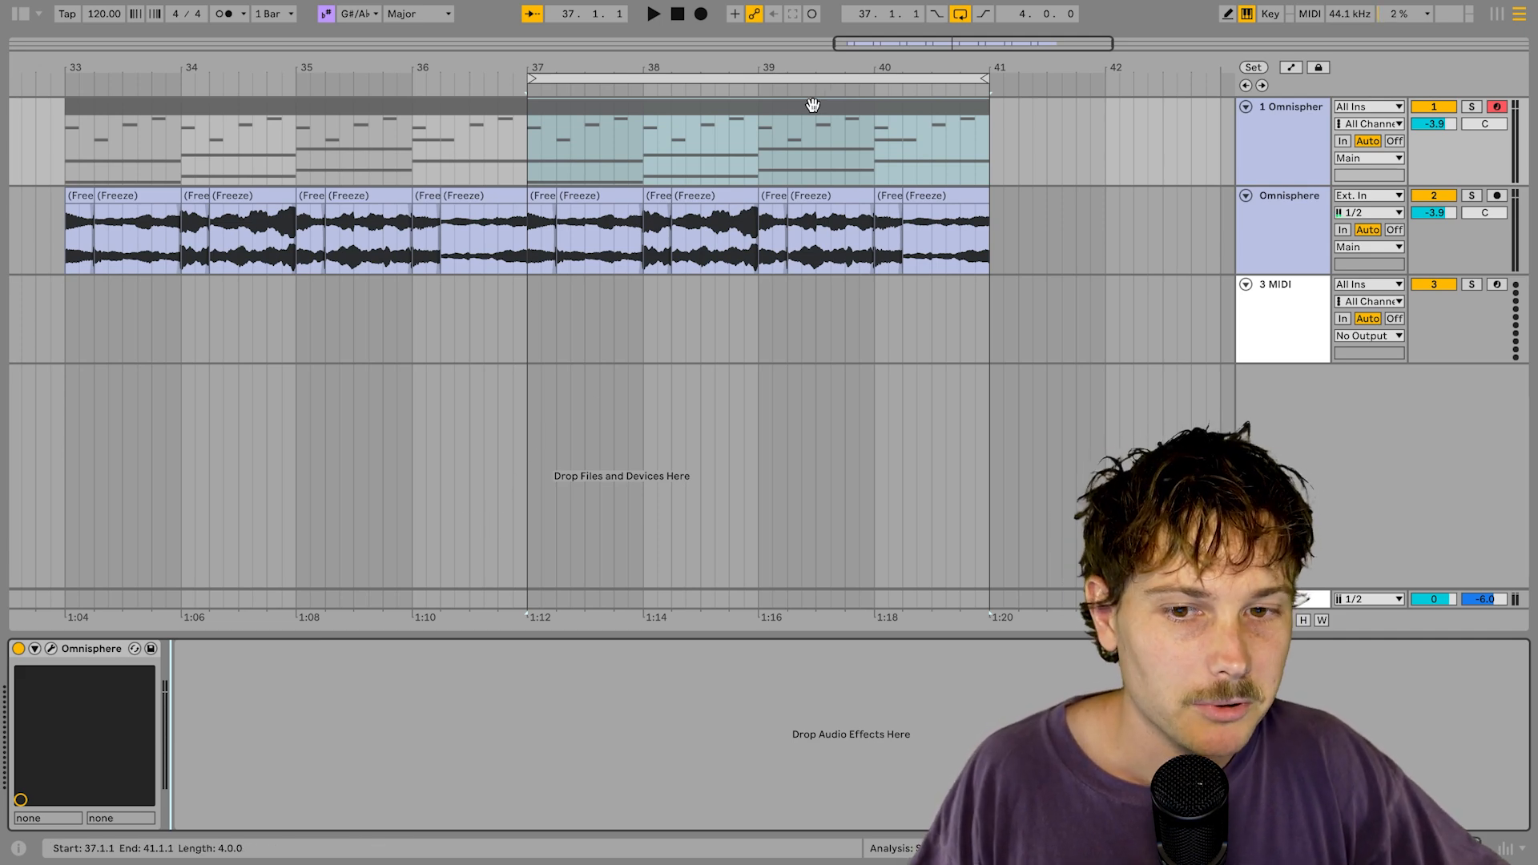
left_click_drag(811, 106, 815, 354)
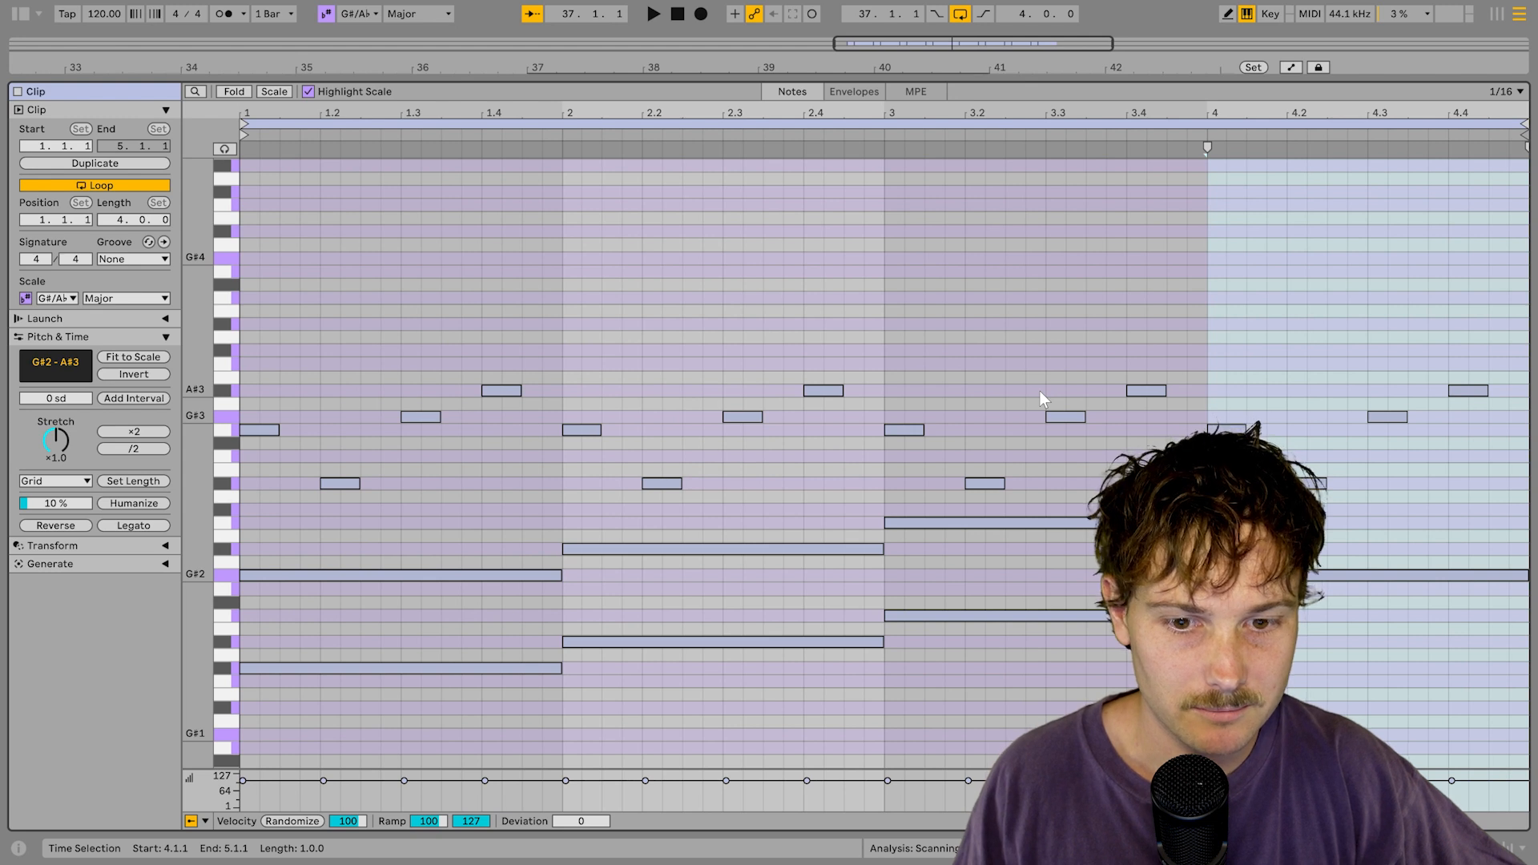
key("shift+Tab")
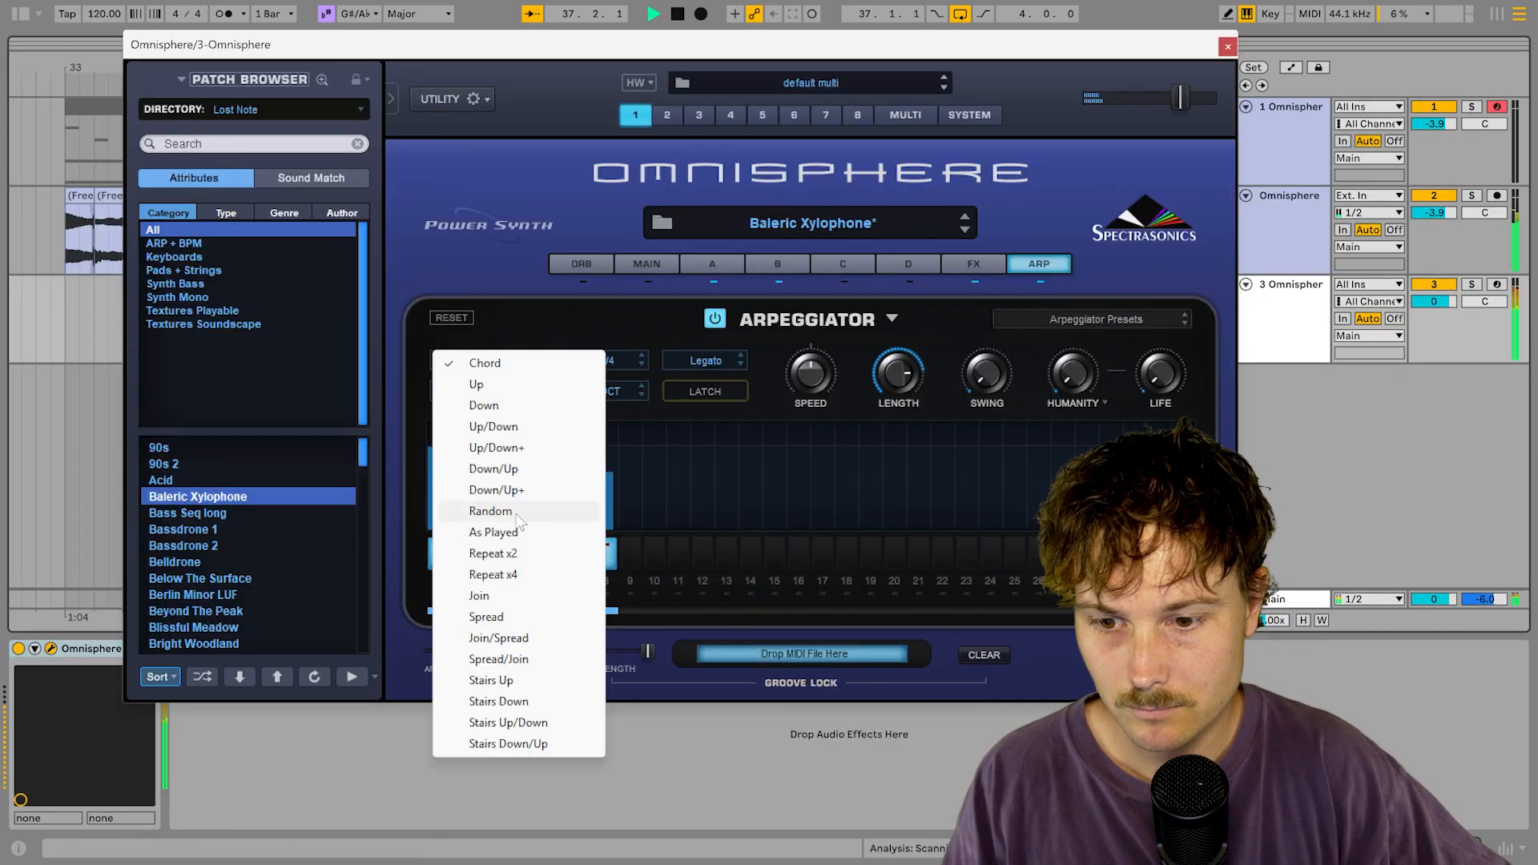
Step: Set the arpeggiator to Random and raise the patch's Octave to +1
left_click(516, 511)
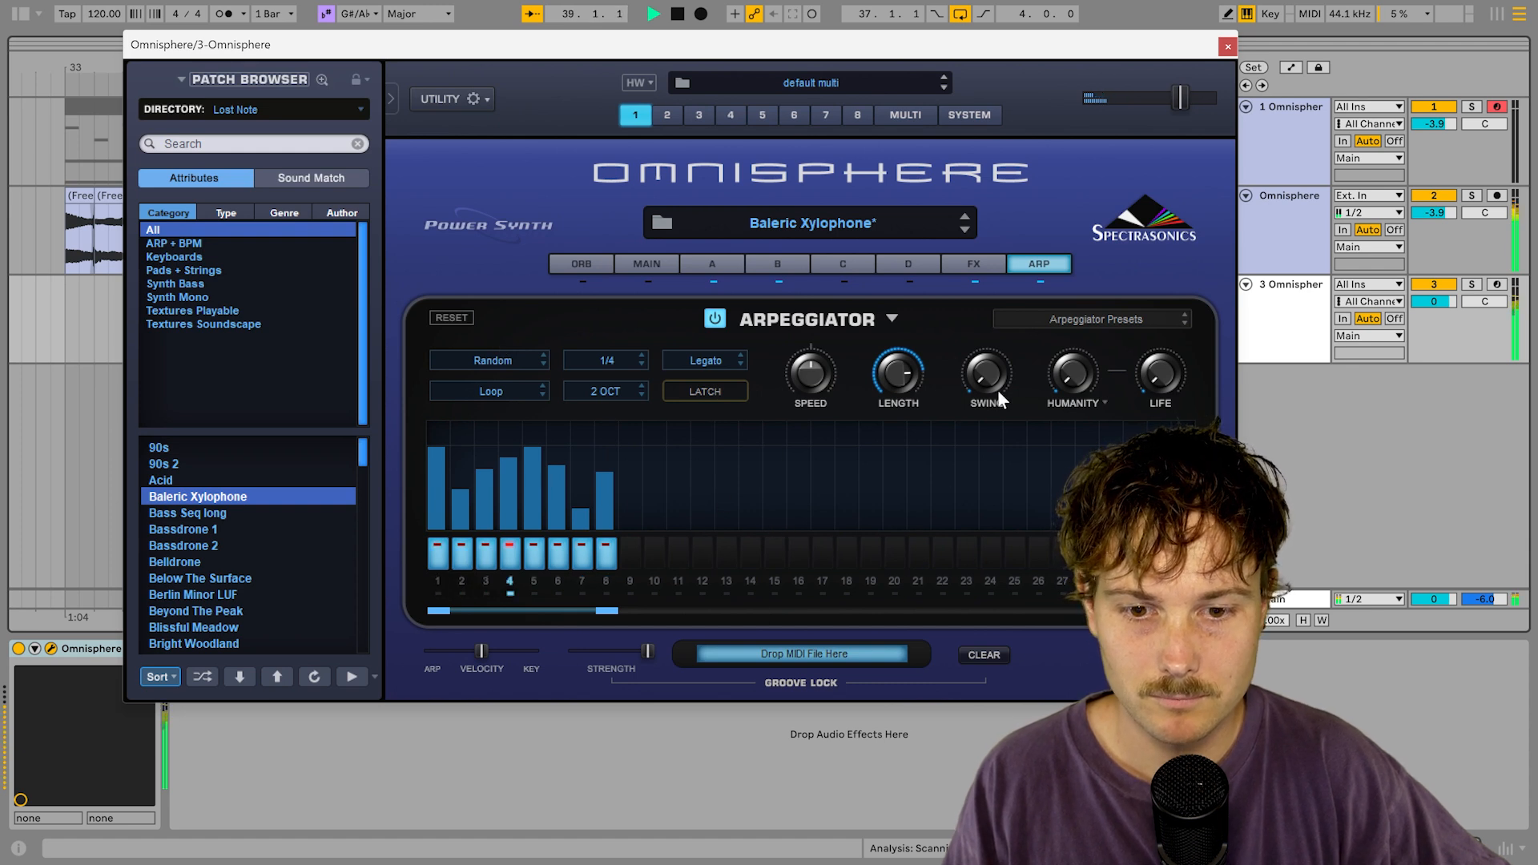
left_click(637, 266)
left_click(506, 322)
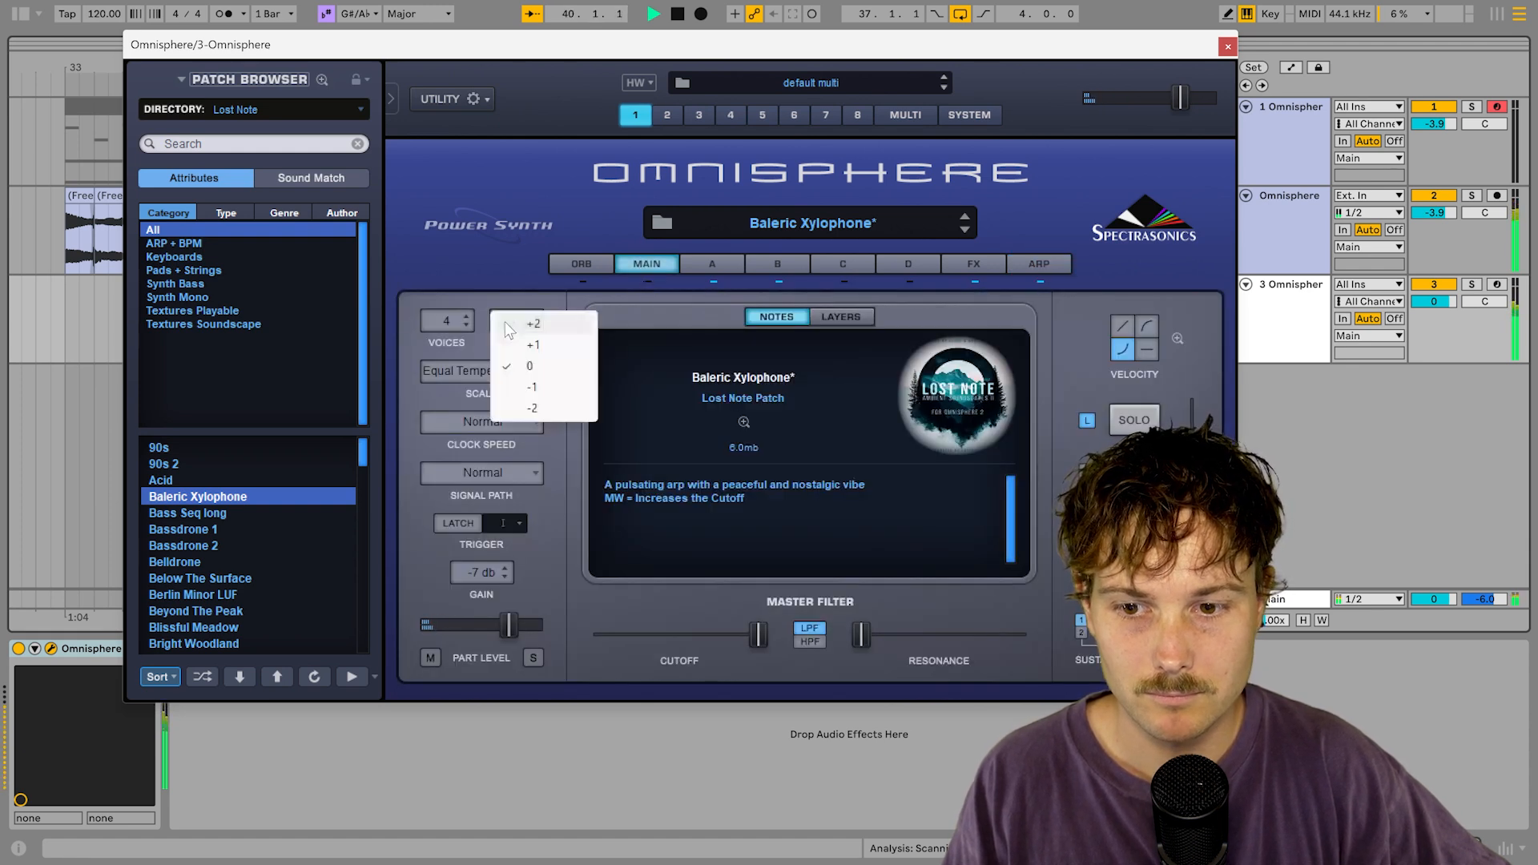
left_click(509, 324)
left_click(511, 324)
left_click(512, 325)
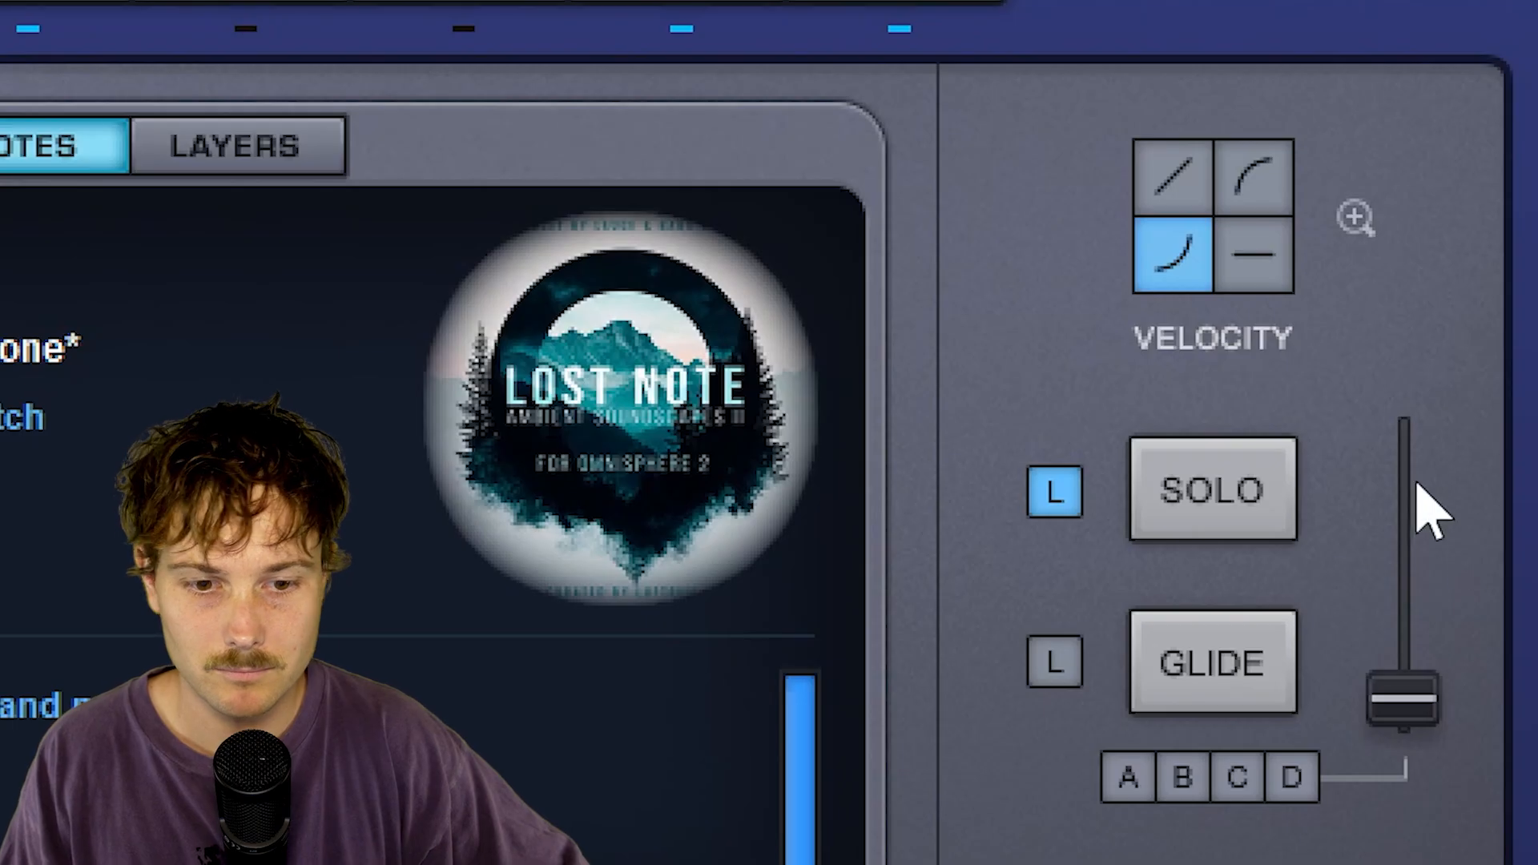
Step: Enable glide at about 0.03 sec and close the Omnisphere window
left_click(1280, 705)
left_click_drag(1404, 707, 1406, 693)
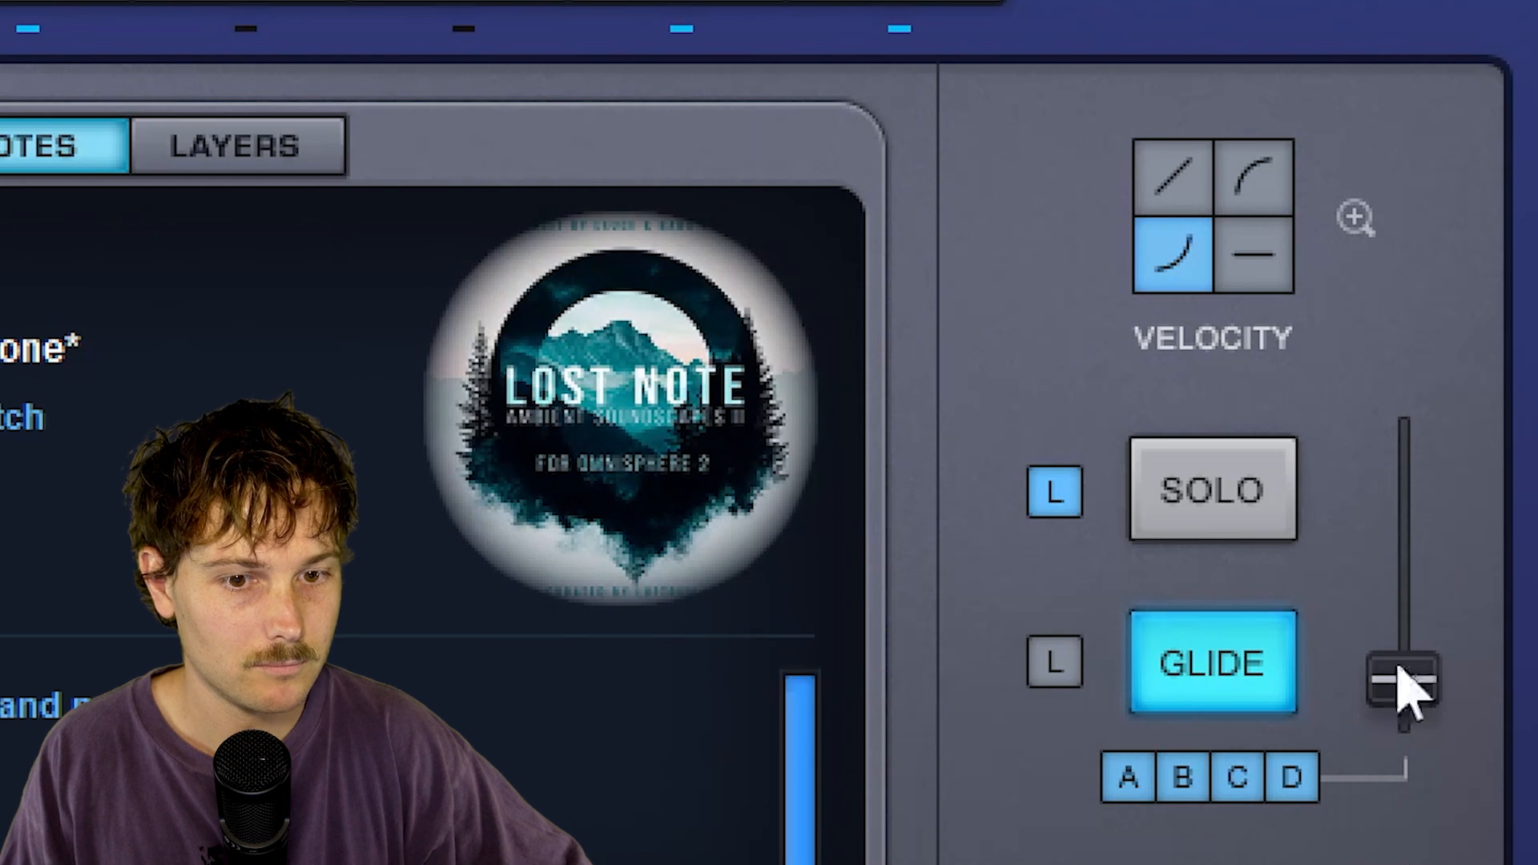
mouse_move(1429, 690)
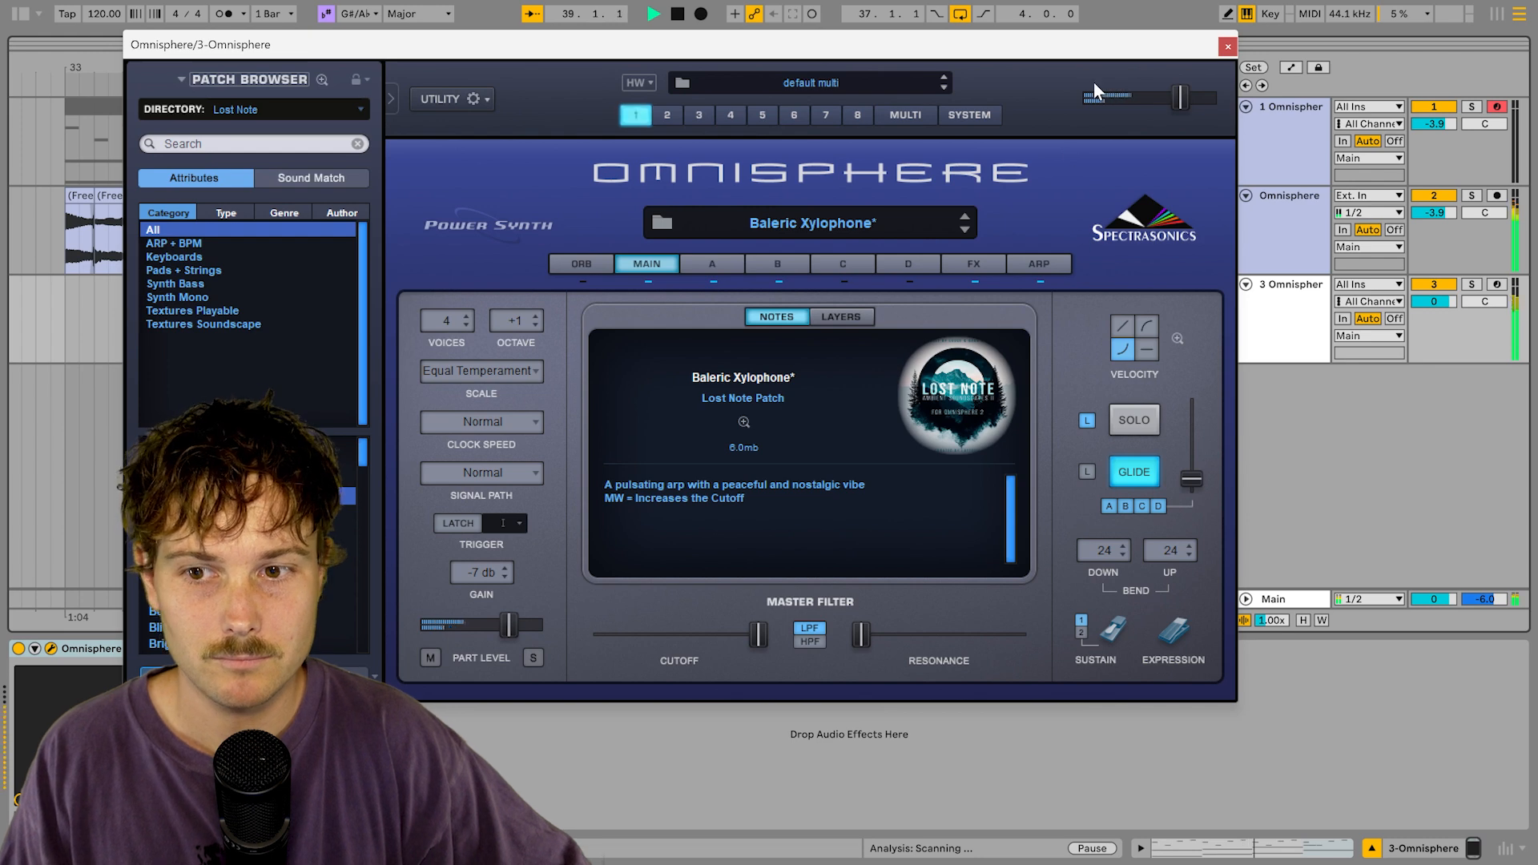
left_click(1228, 46)
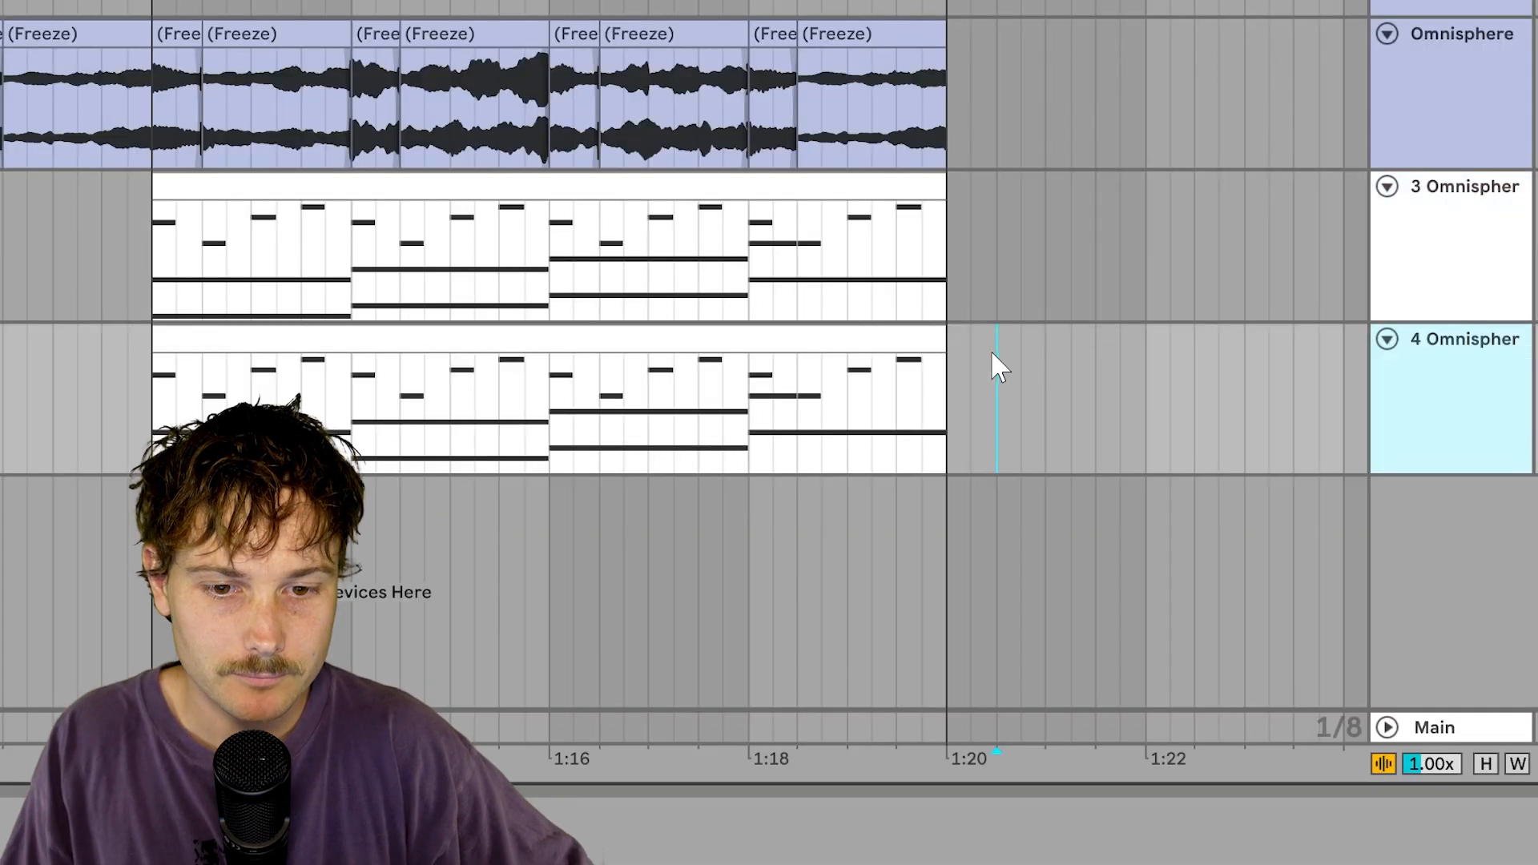
Step: Freeze the new track and duplicate track 3 with its bars 37–41 MIDI clip
right_click(1012, 380)
left_click(1137, 484)
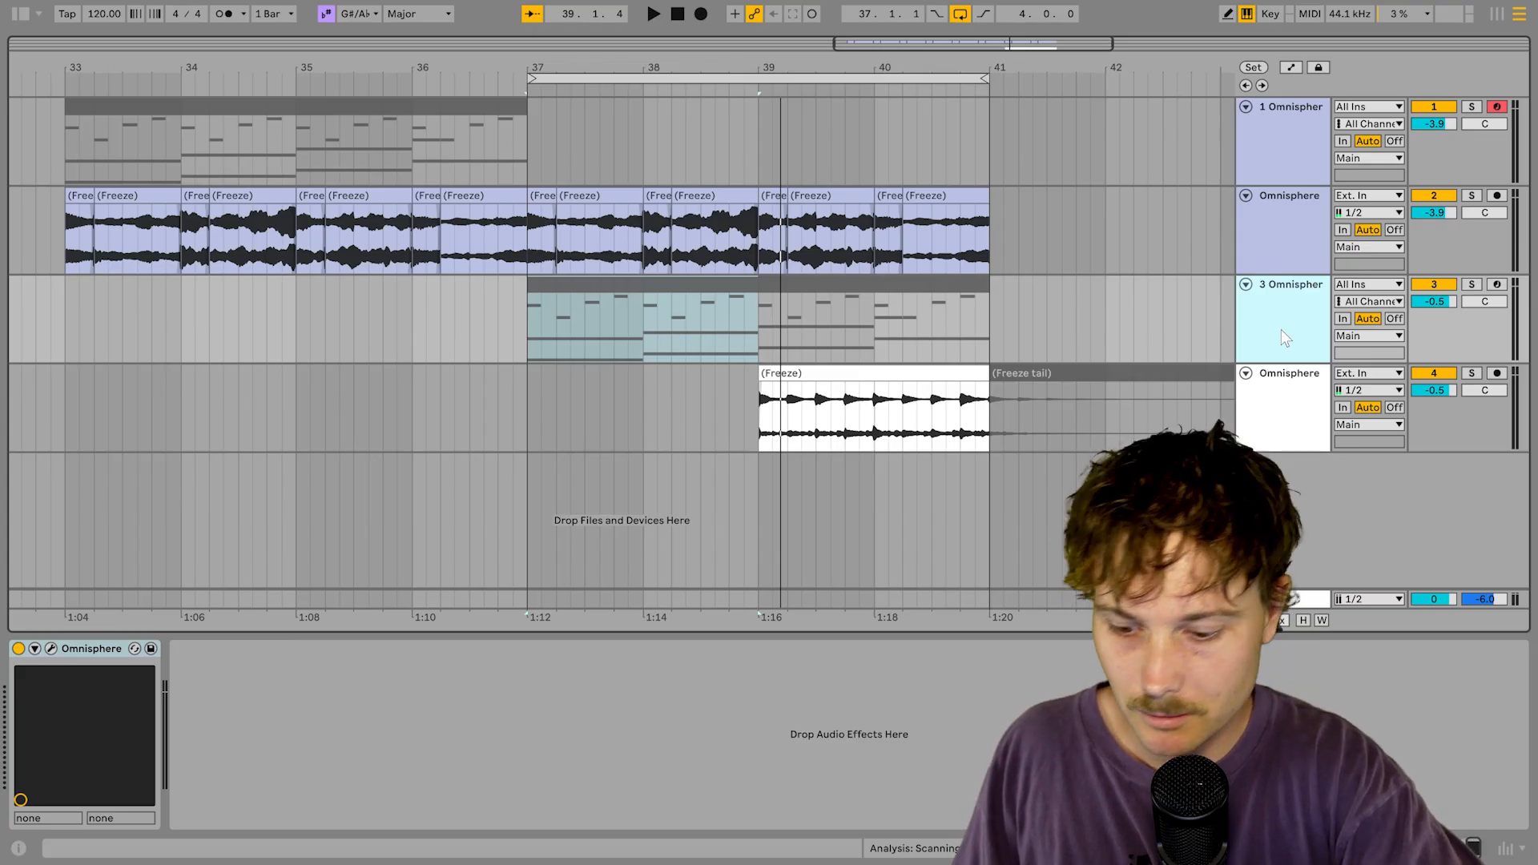
key("ctrl+d")
Step: Delete the leftover freeze tail clip and select track 4
left_click(960, 380)
left_click(1069, 398)
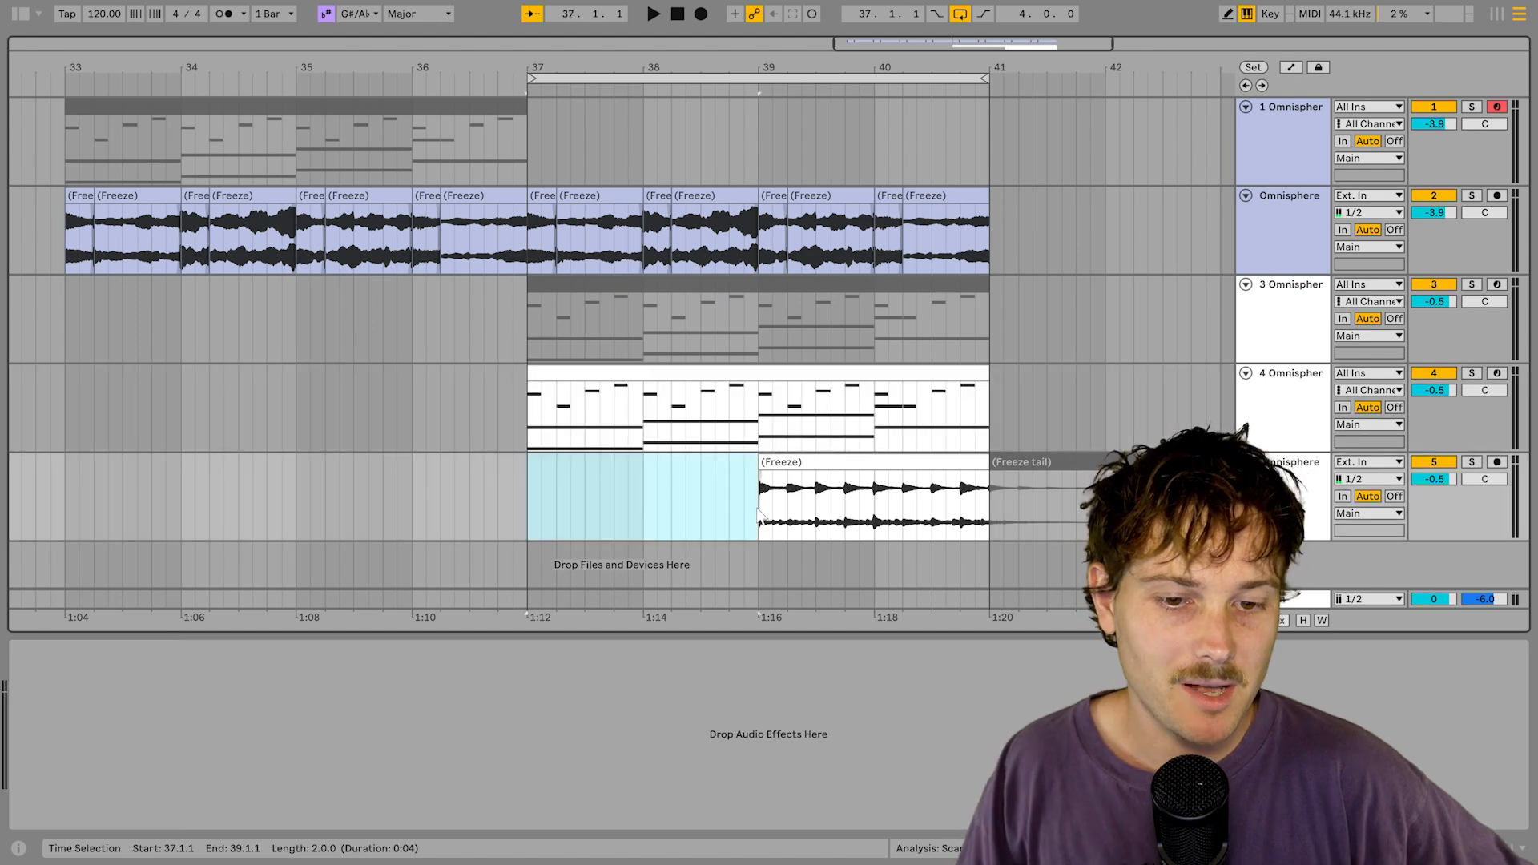
left_click(1084, 468)
key("Delete")
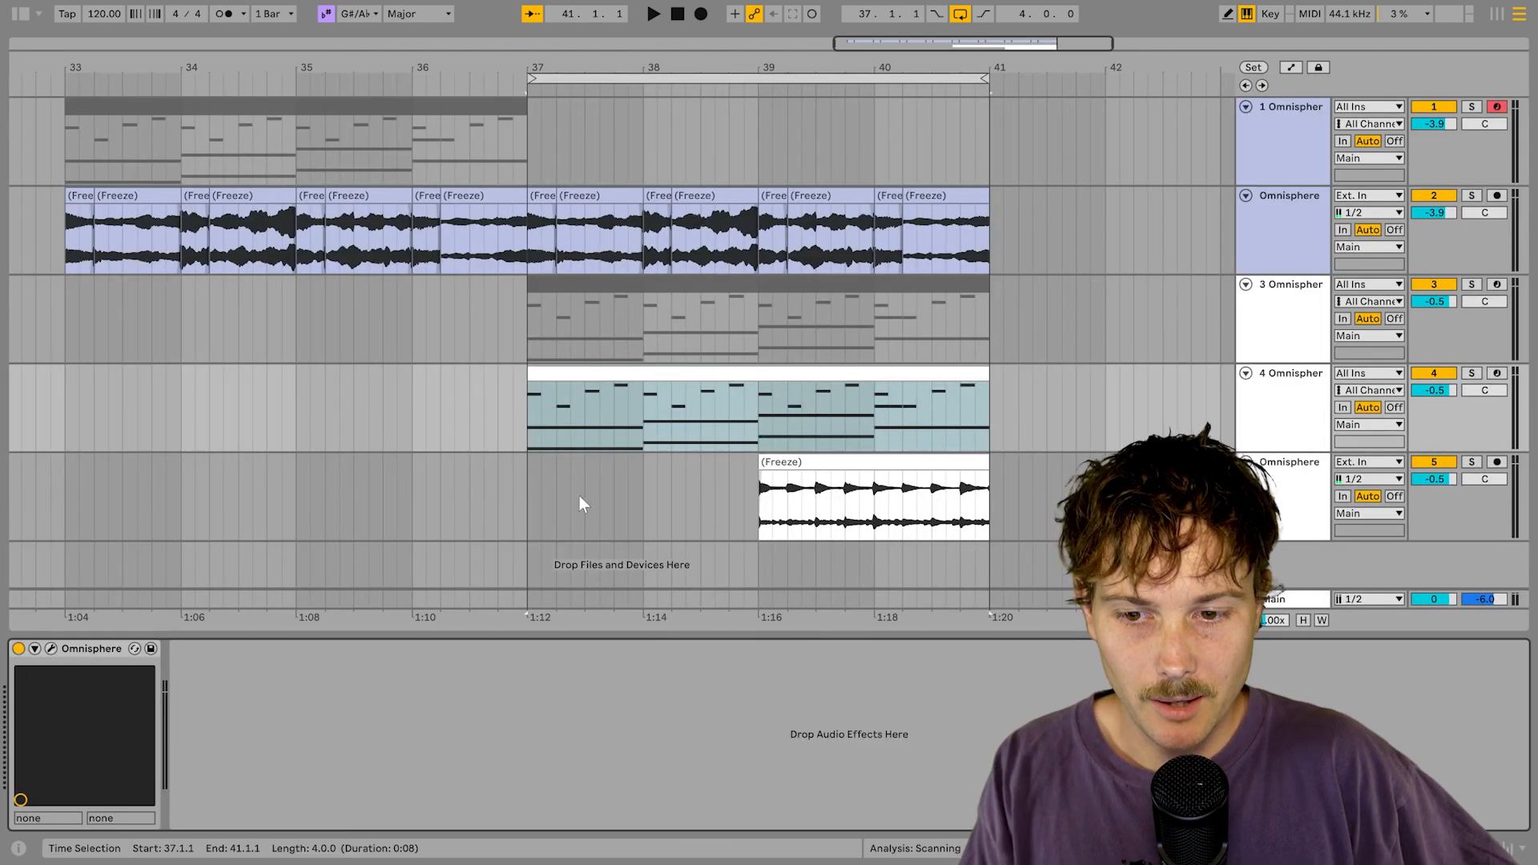
left_click(580, 503)
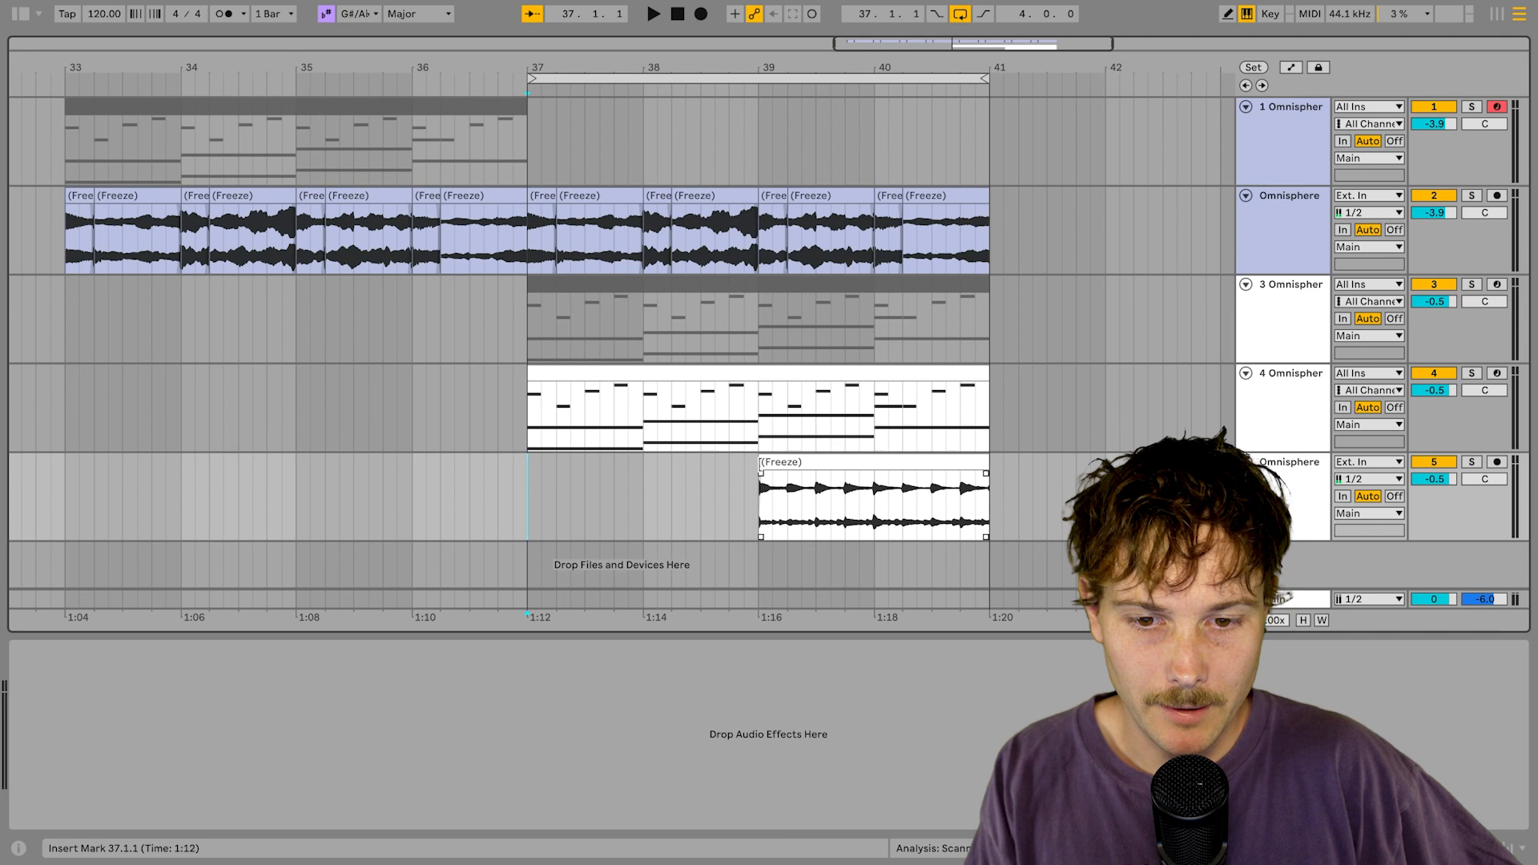
left_click(1034, 396)
Step: Freeze track 4's Omnisphere chords and flatten them into audio
right_click(1076, 398)
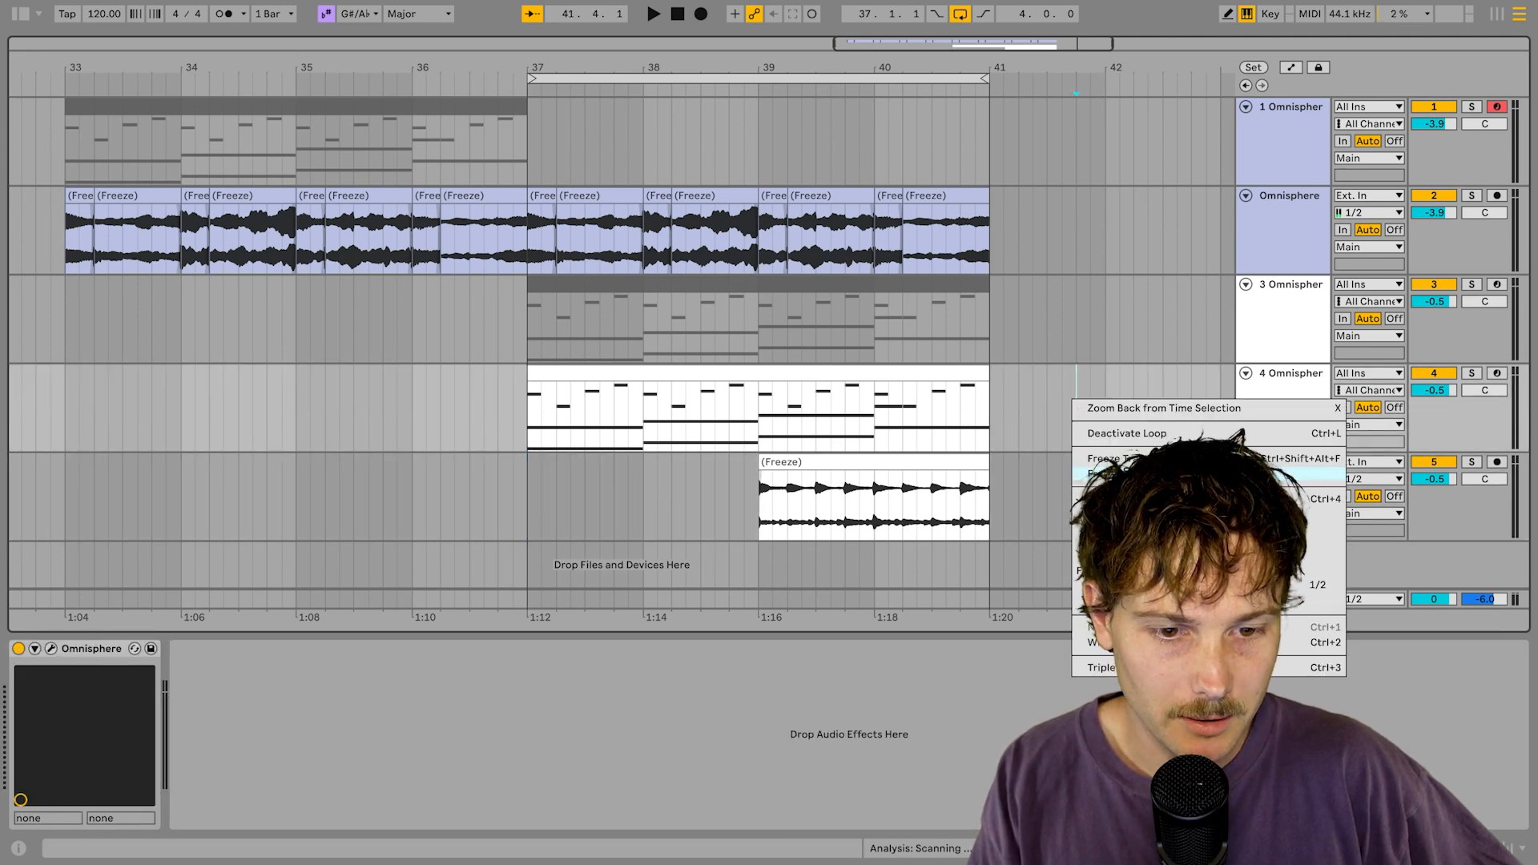
left_click(1122, 473)
left_click(547, 390)
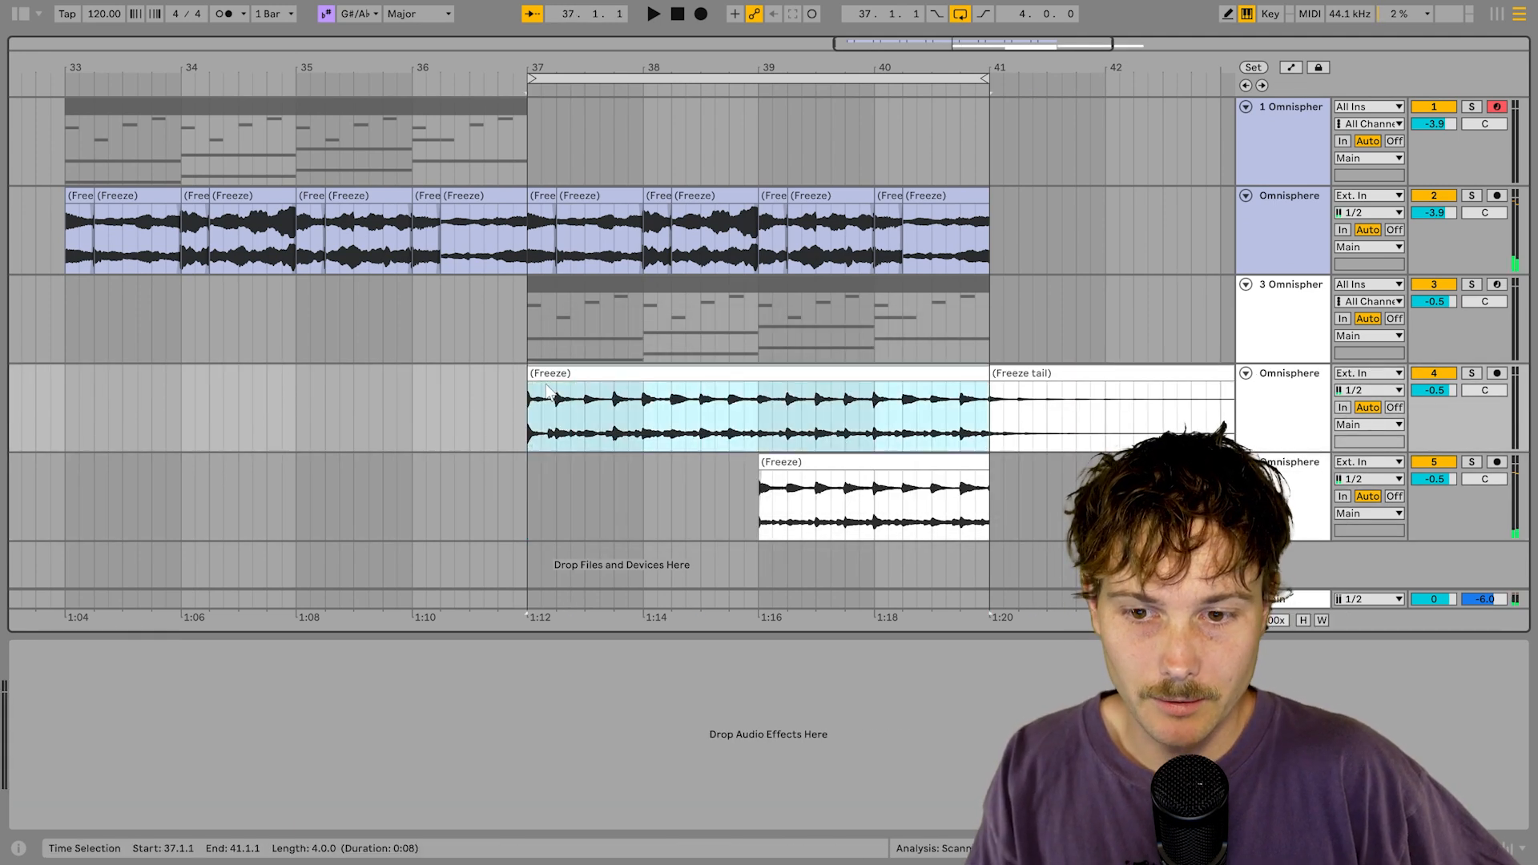
Step: Play back bars 37–39 of the frozen audio, then stop
left_click_drag(529, 409, 759, 403)
key("space")
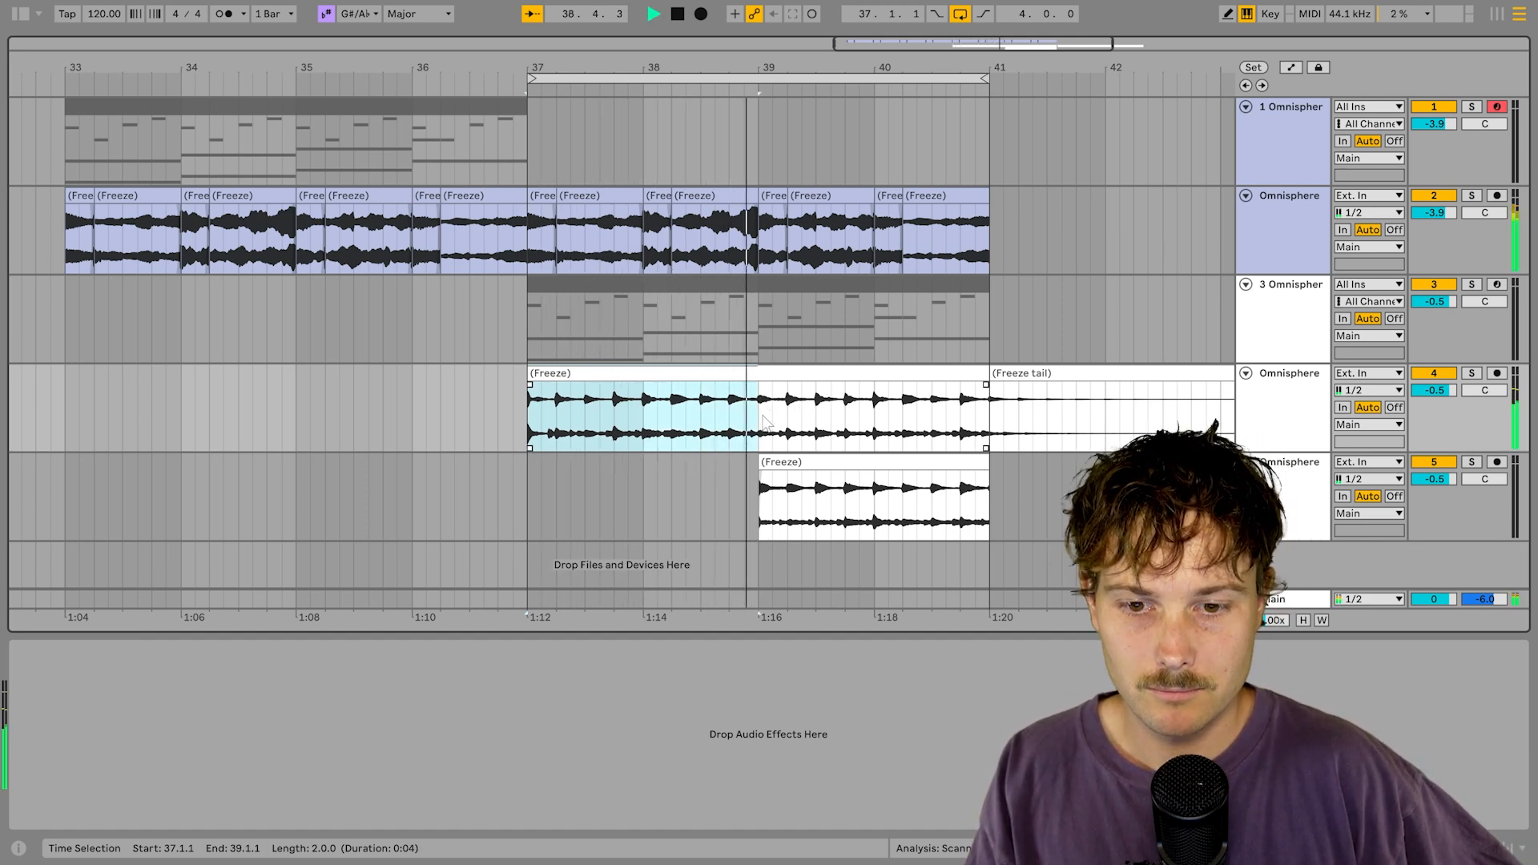
left_click_drag(758, 409, 976, 409)
key("space")
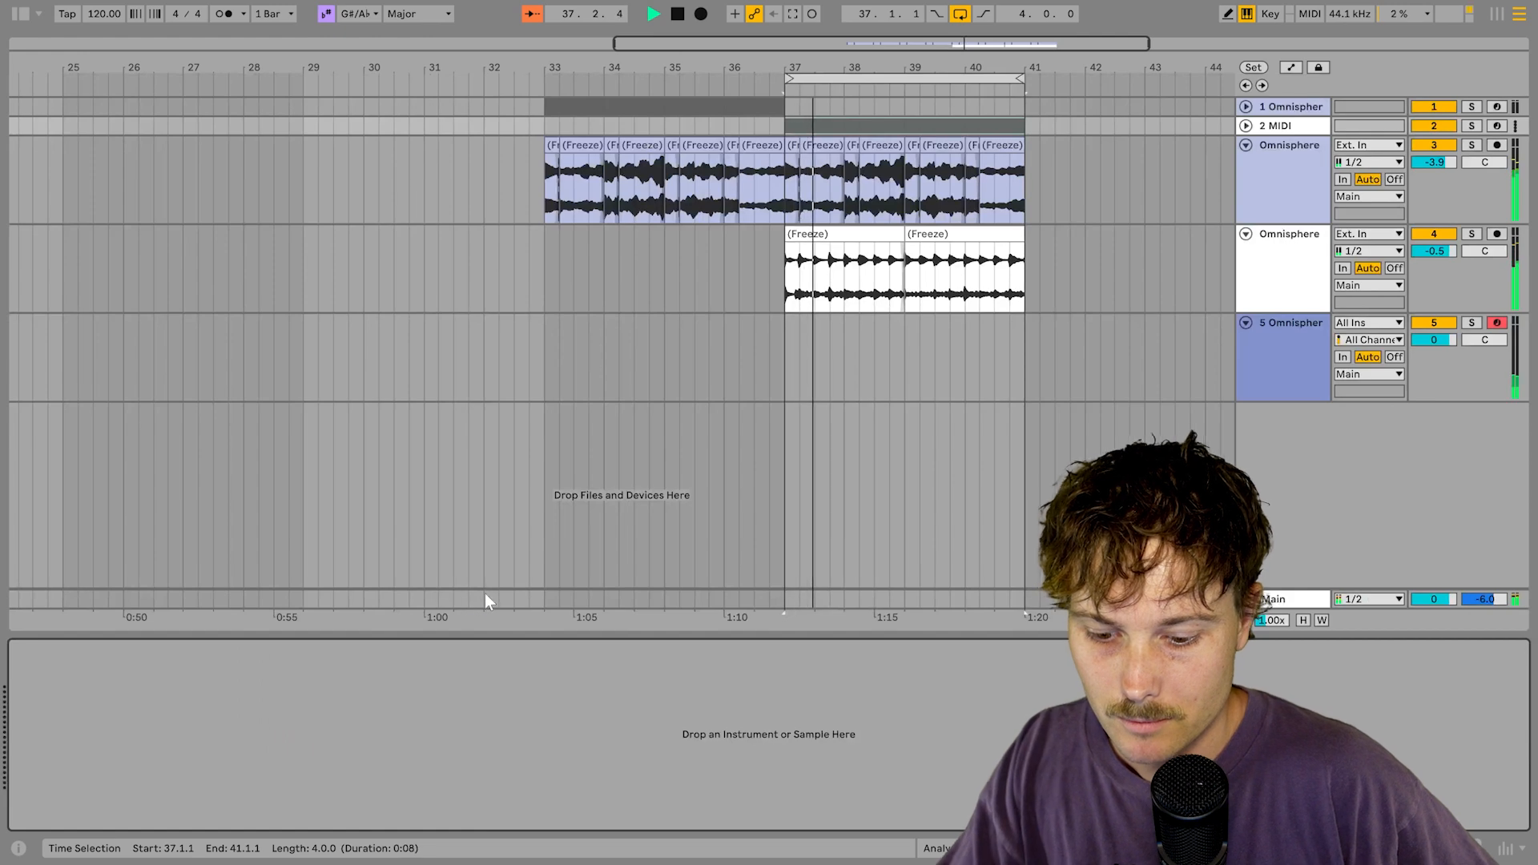
Step: Check track 5's Omnisphere window and create an empty MIDI clip at bar 37
left_click(796, 377)
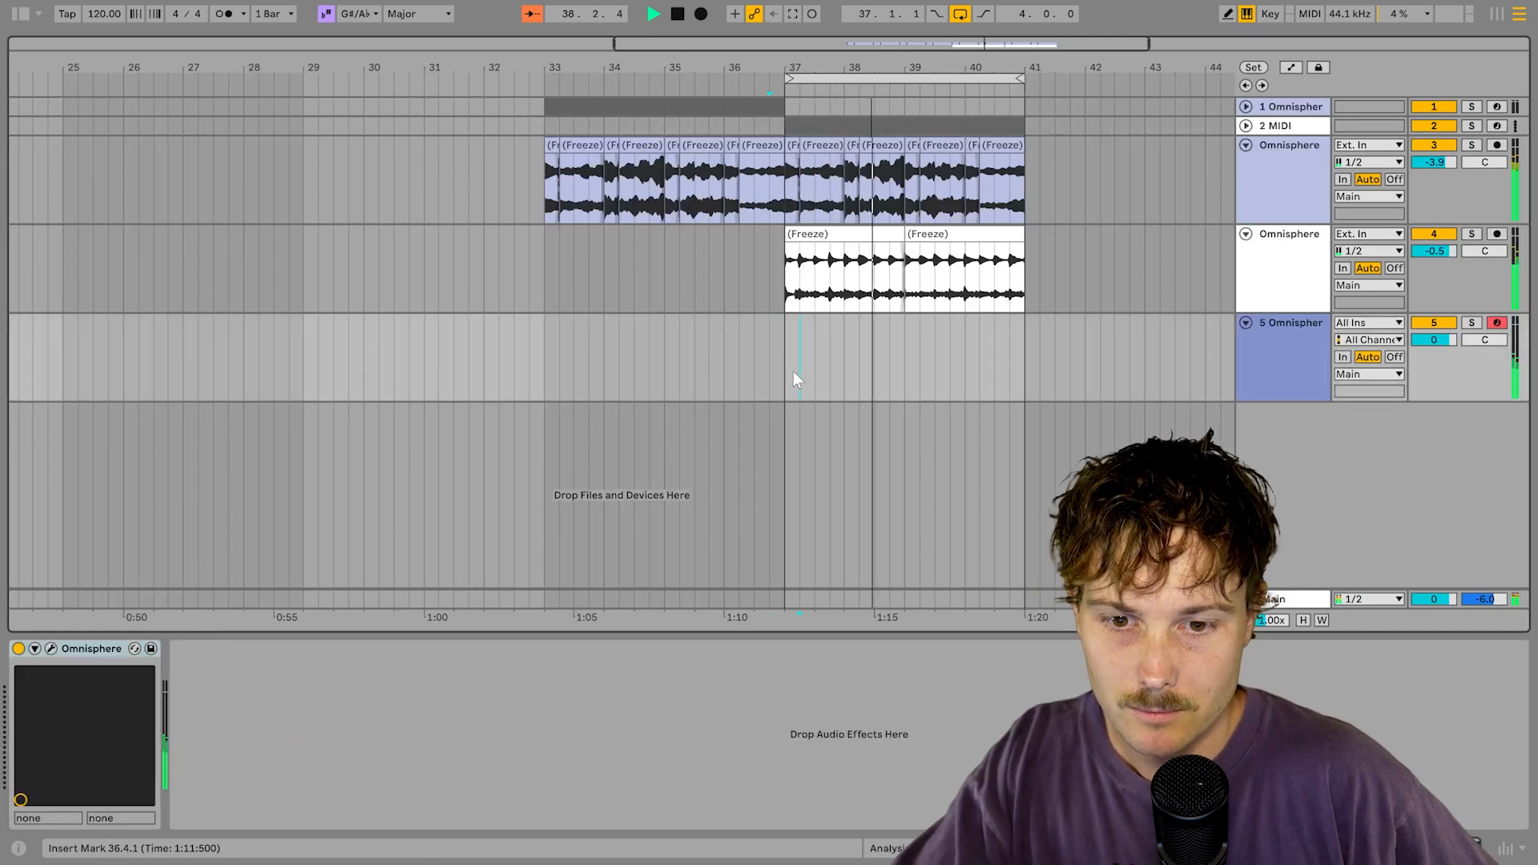
left_click(57, 648)
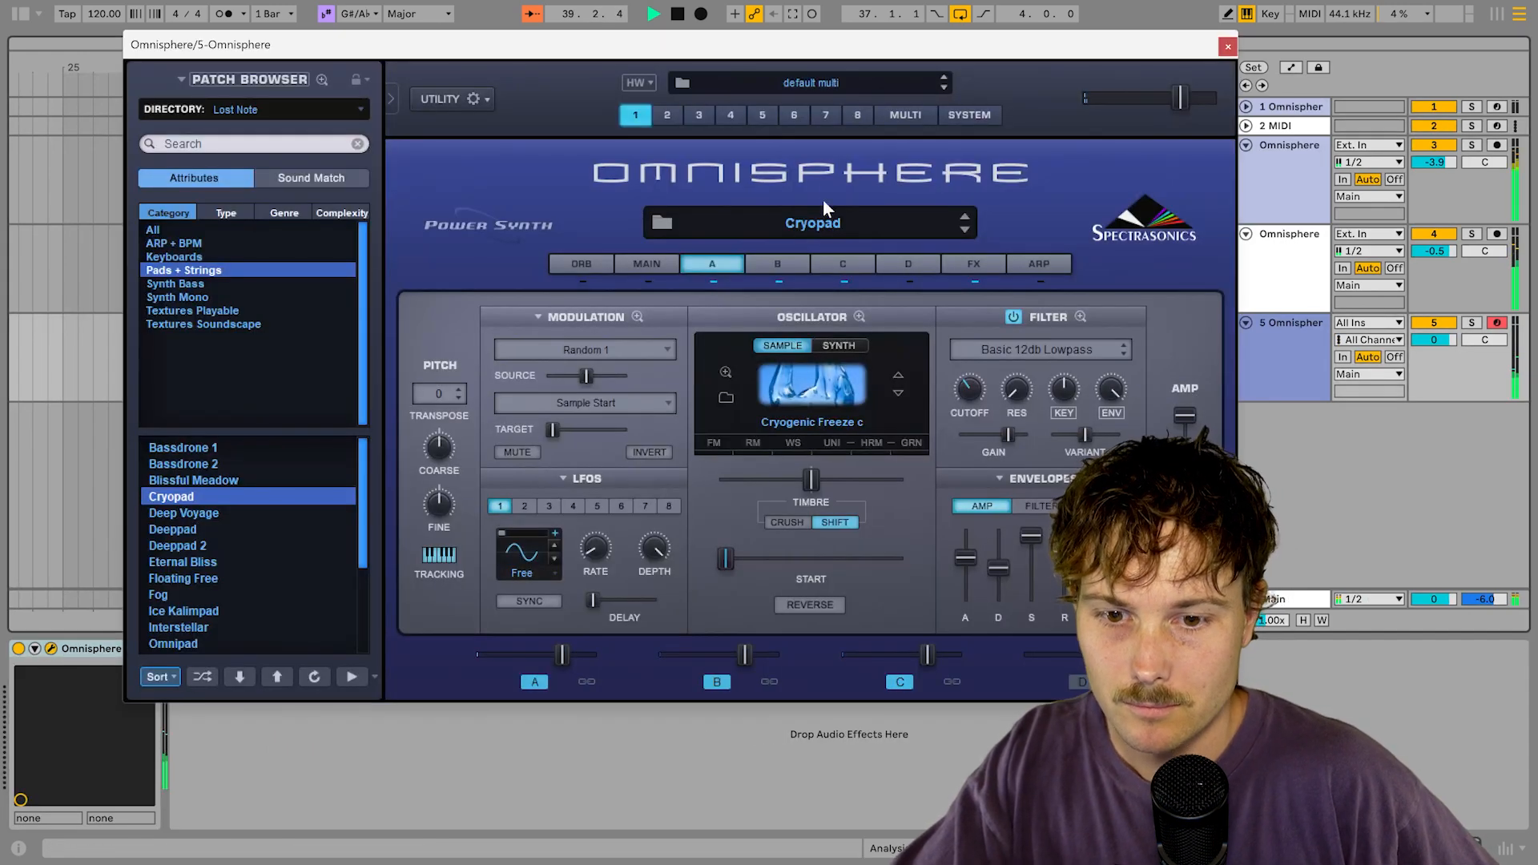
left_click(1228, 47)
key("ctrl+shift+m")
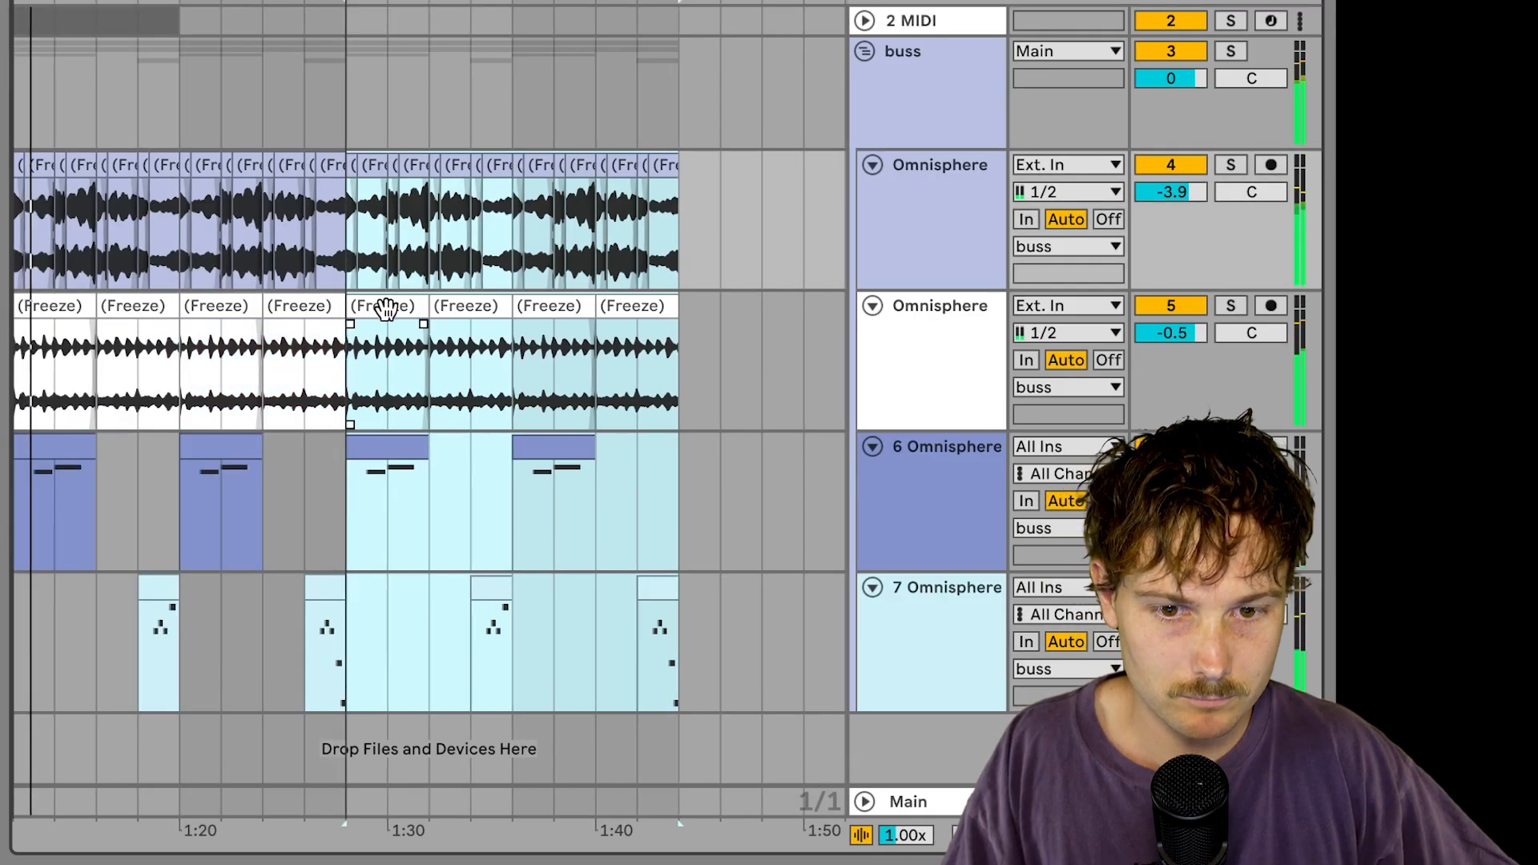
Step: Deactivate track 5's later freeze clips and select the two clips on track 7
left_click_drag(375, 338, 708, 337)
key("0")
left_click_drag(377, 660, 680, 657)
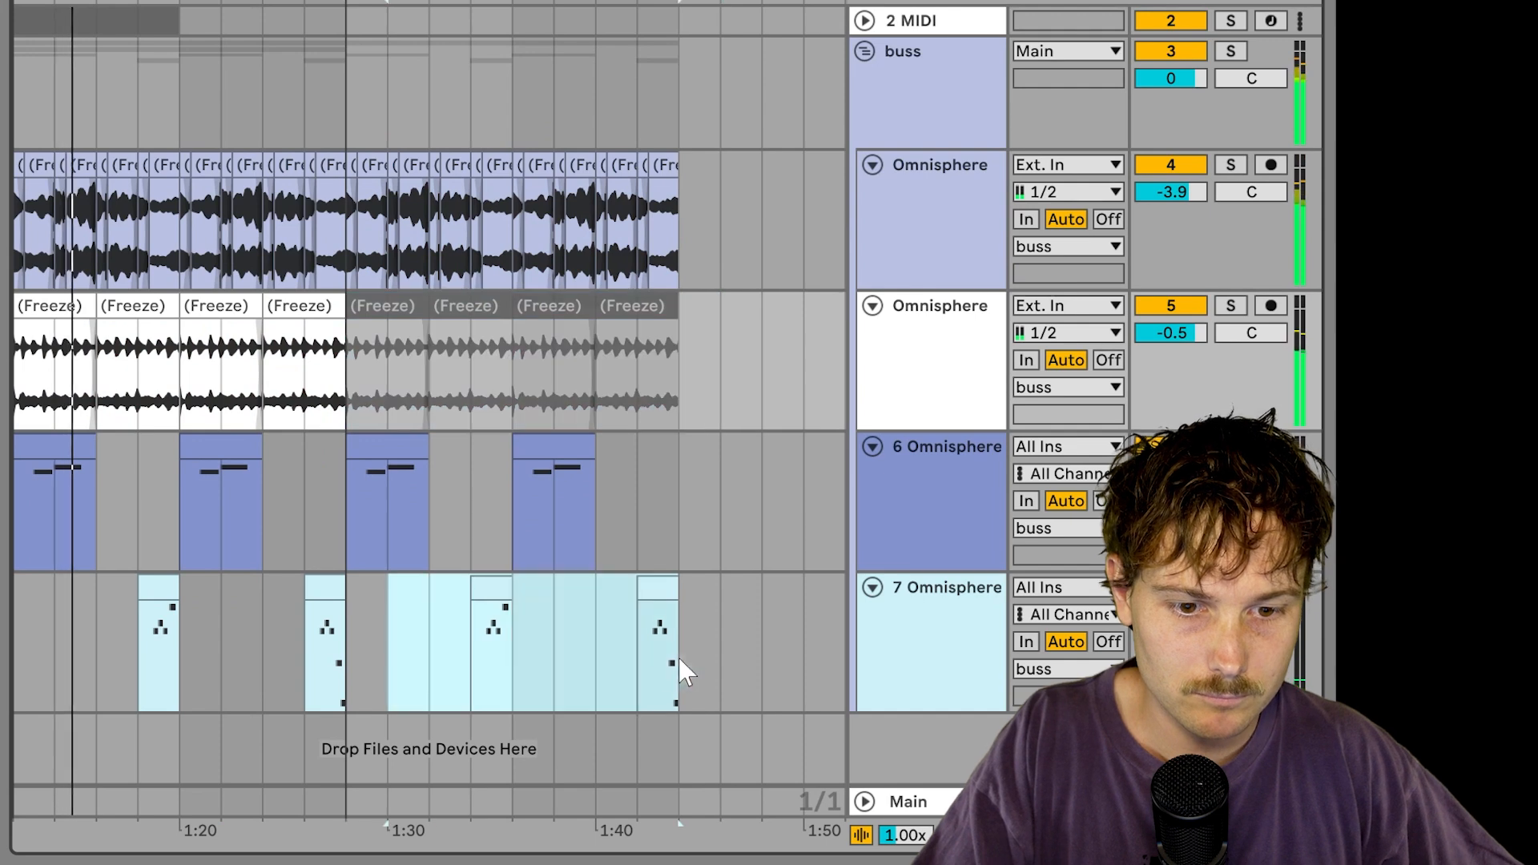
left_click_drag(346, 1, 680, 2)
scroll(693, 388, "left", 2)
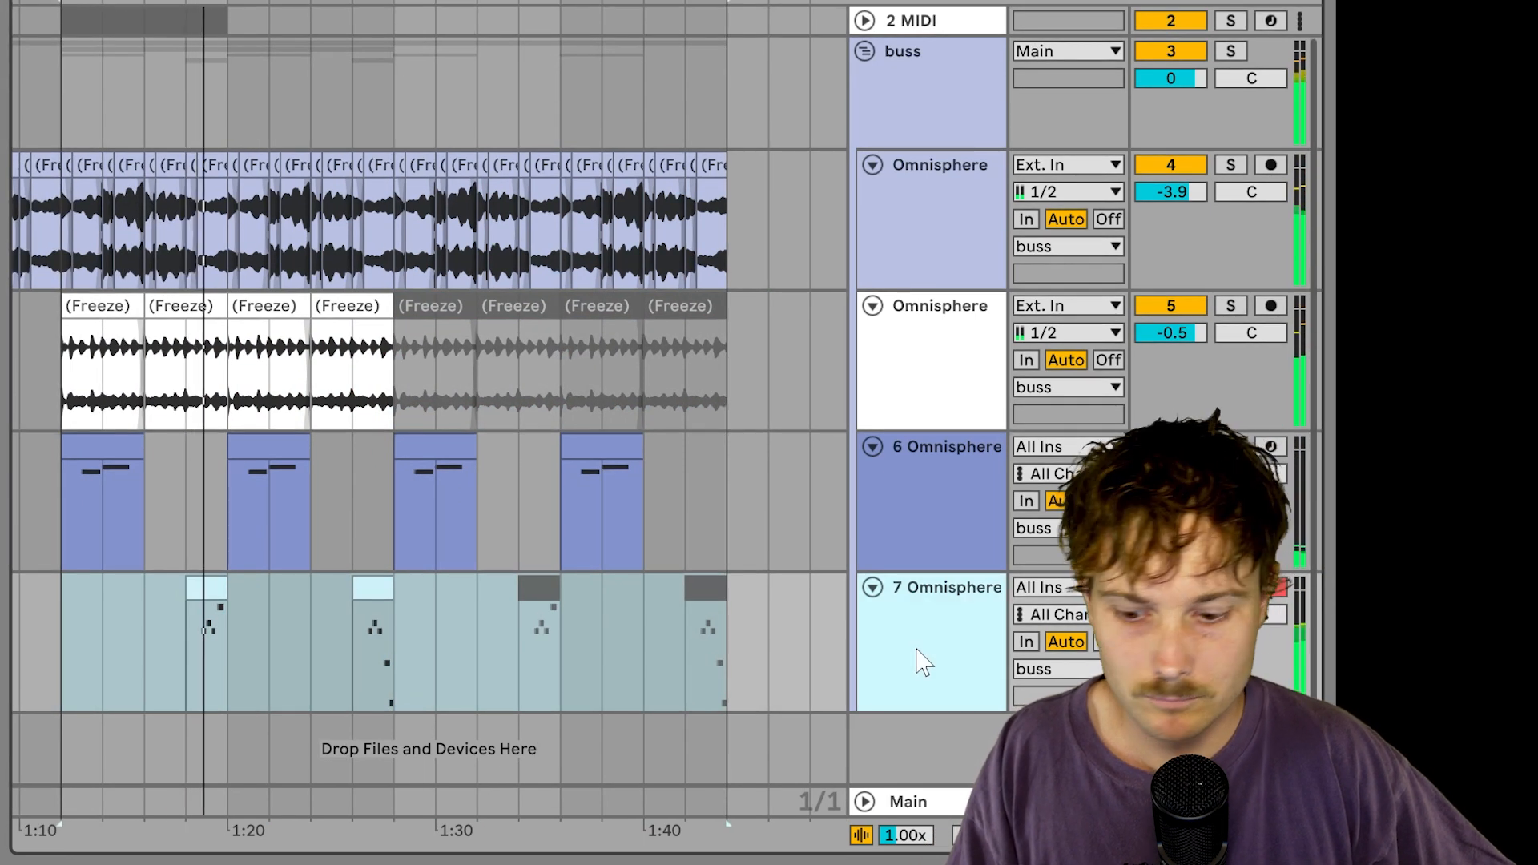
Step: Add a new MIDI track below the buss group and show the favourite sample folders
key("ctrl+shift+t")
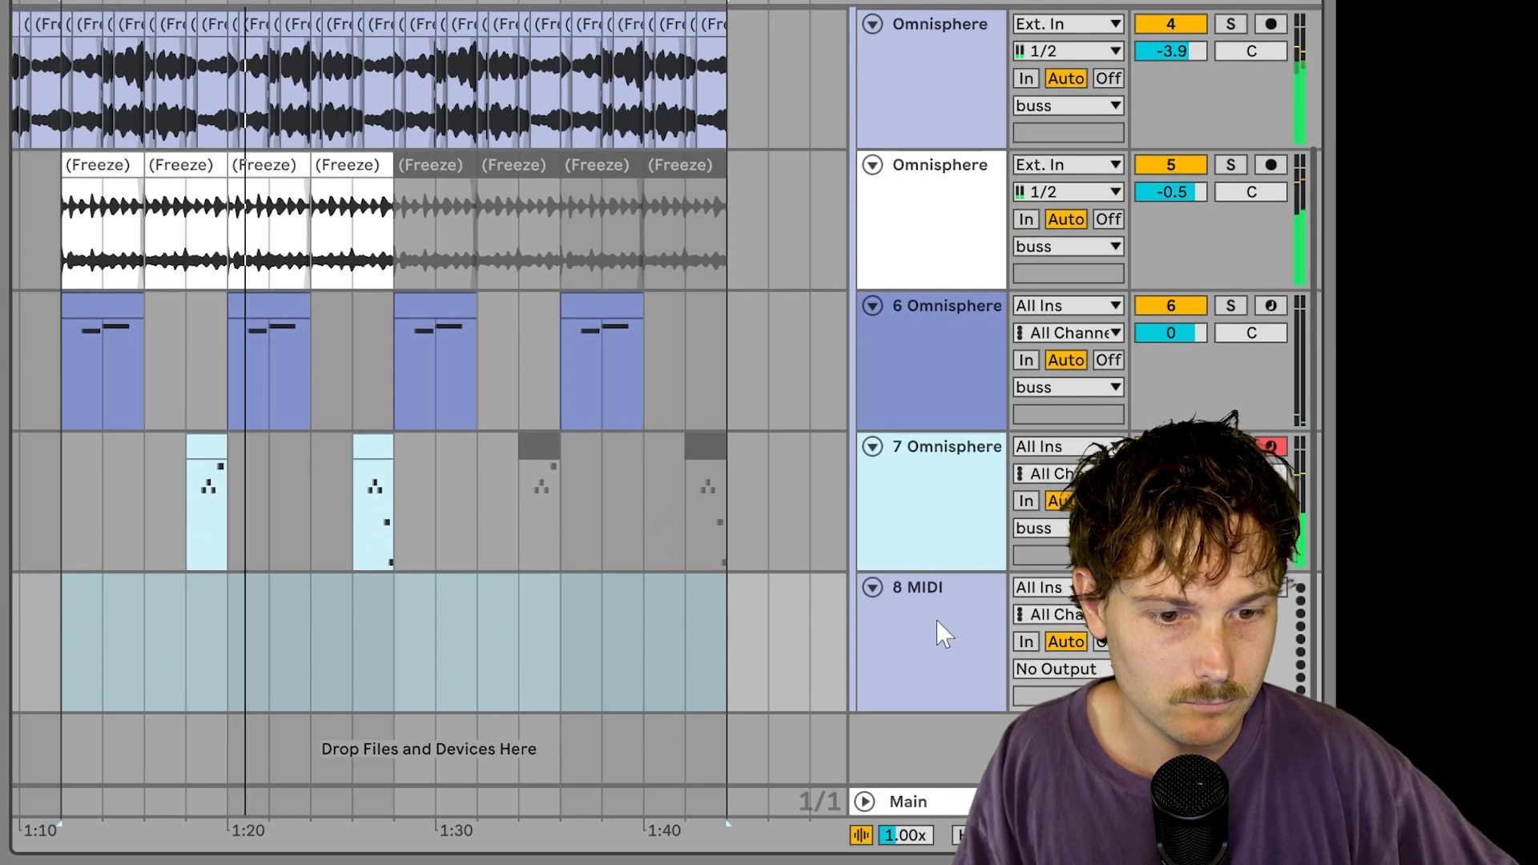
left_click_drag(939, 625, 939, 767)
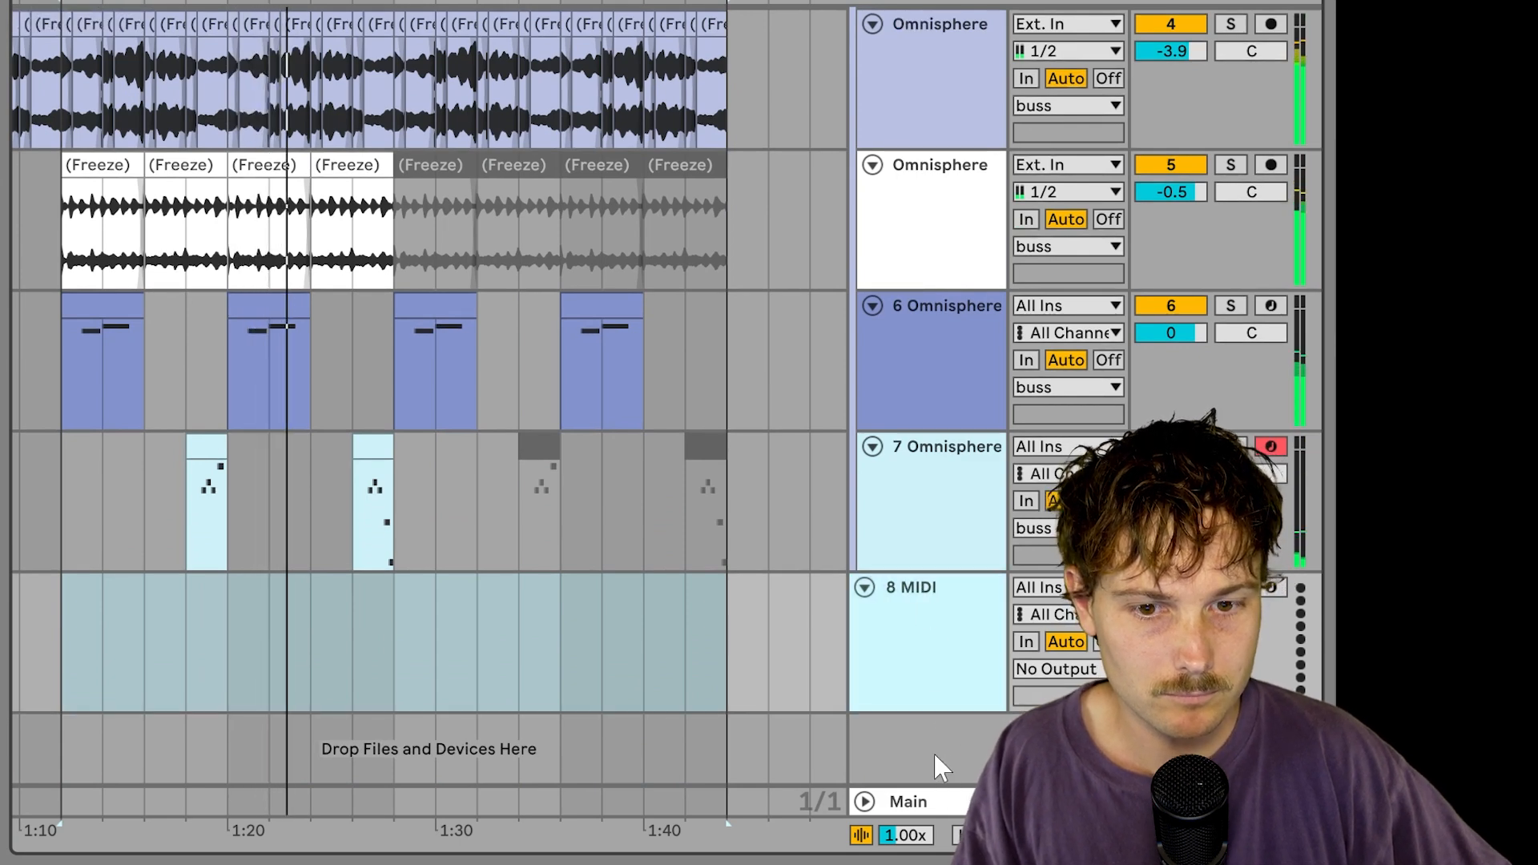
left_click(247, 625)
left_click(64, 624)
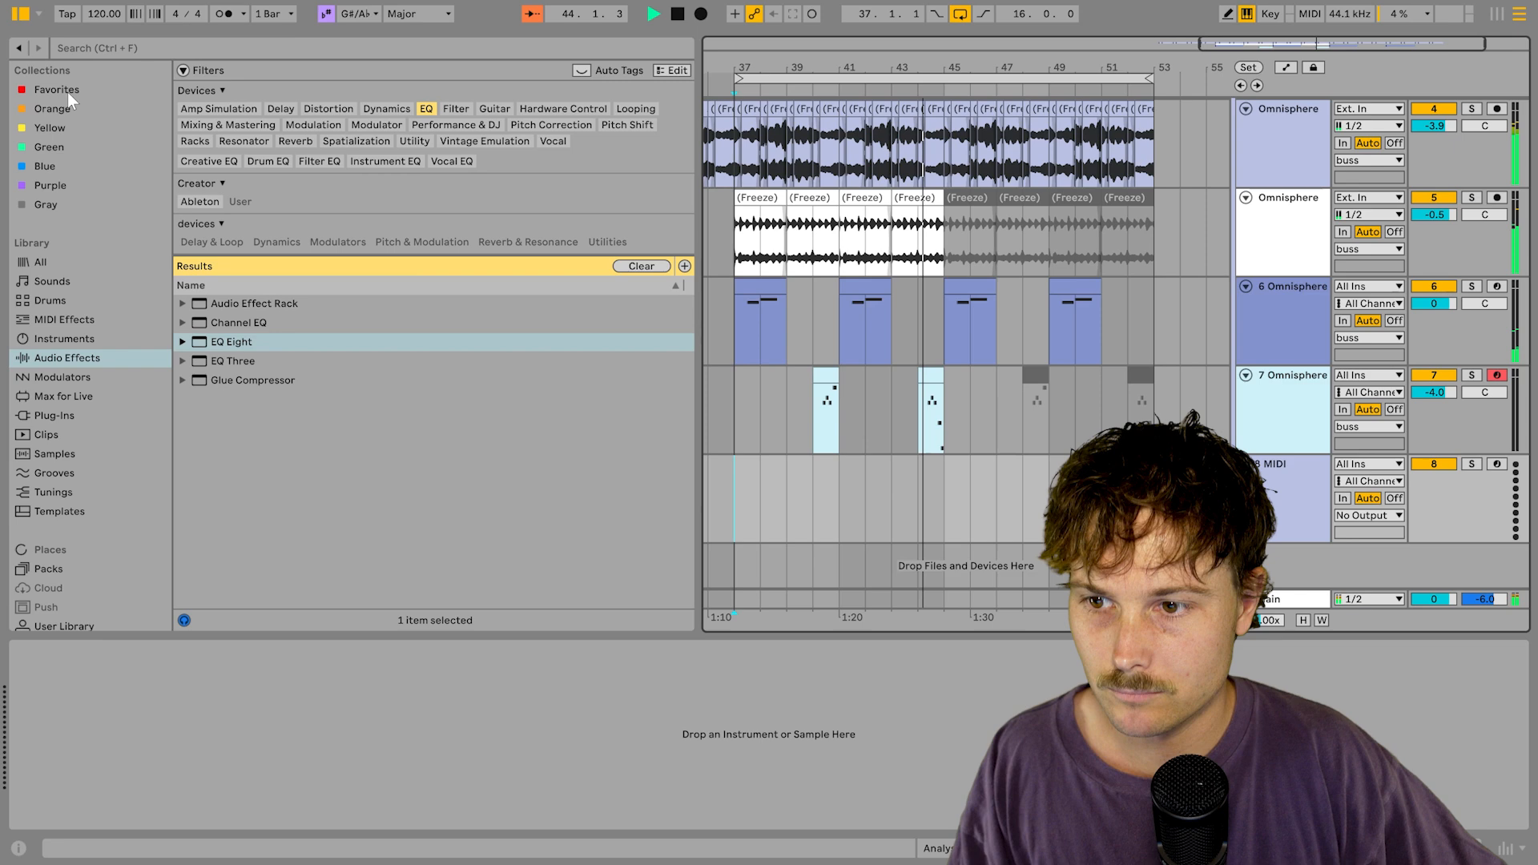
left_click(67, 92)
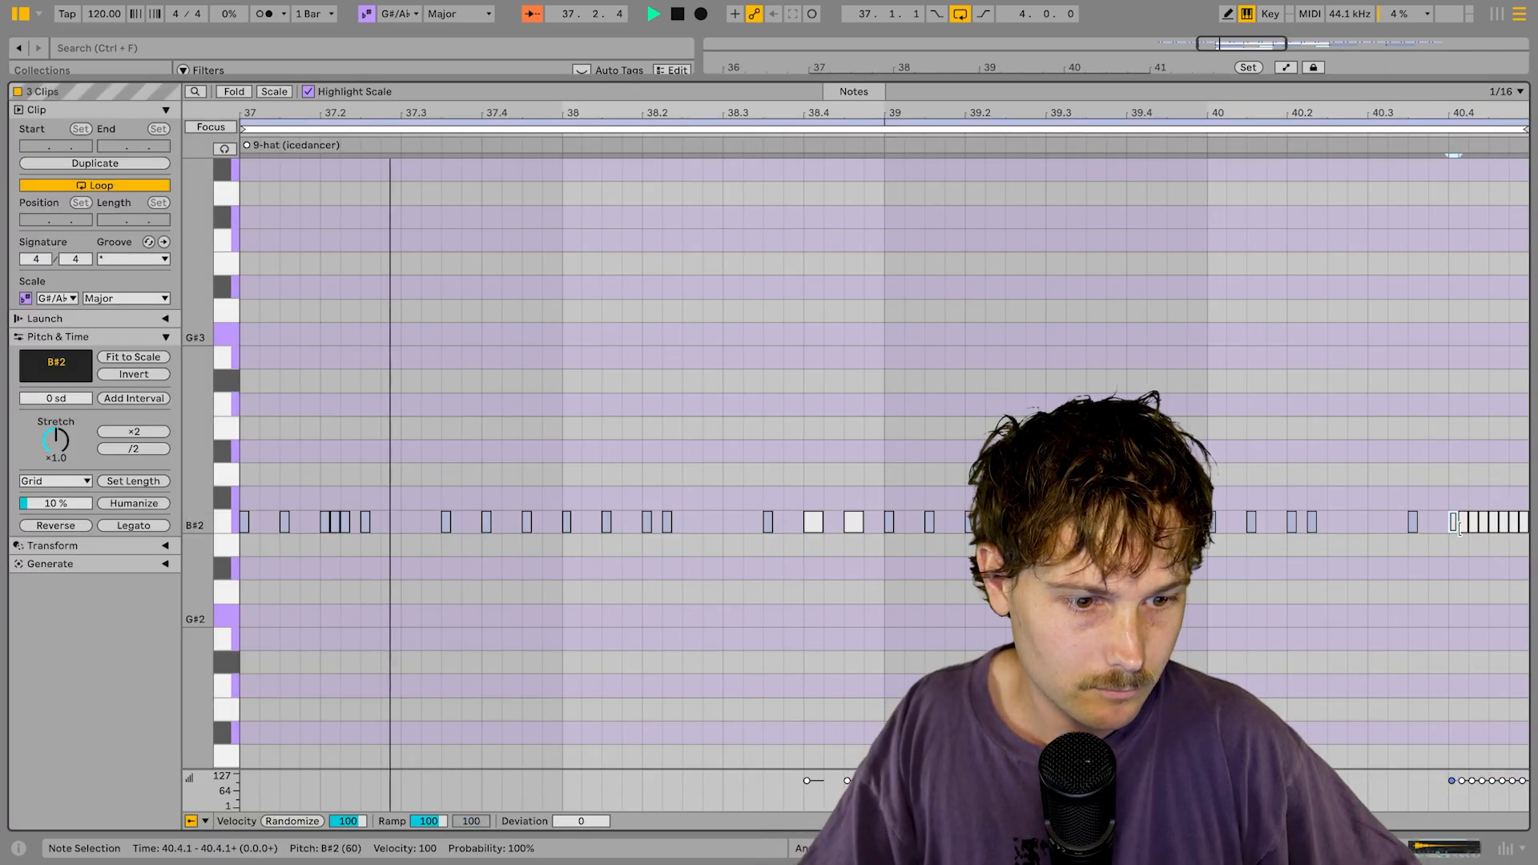
Step: Select the final hi-hat roll notes and give them a rising velocity ramp from 1
left_click(1494, 527, "shift")
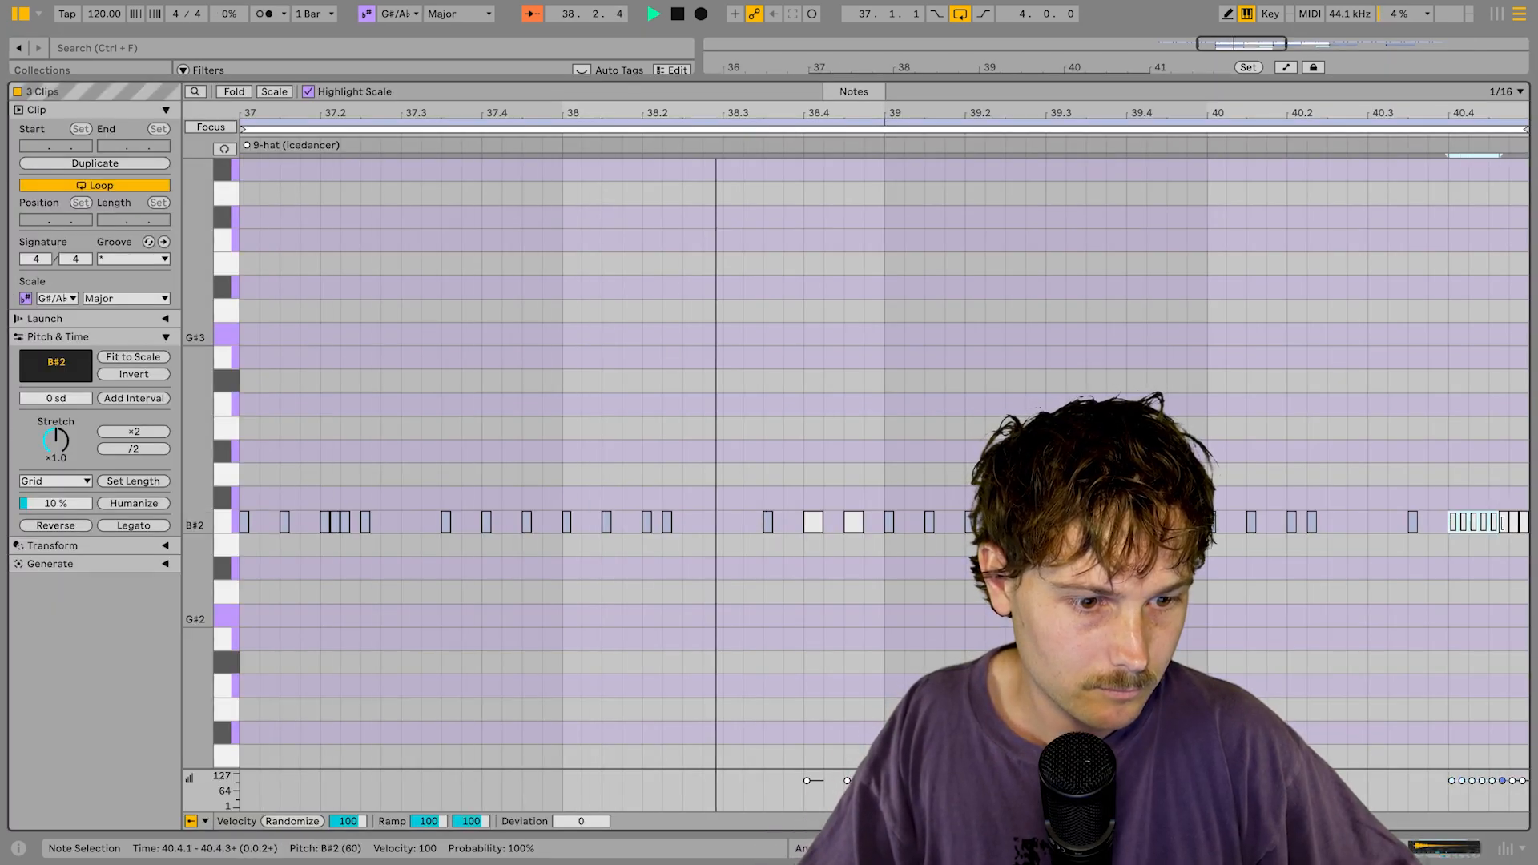
left_click(1525, 524, "shift")
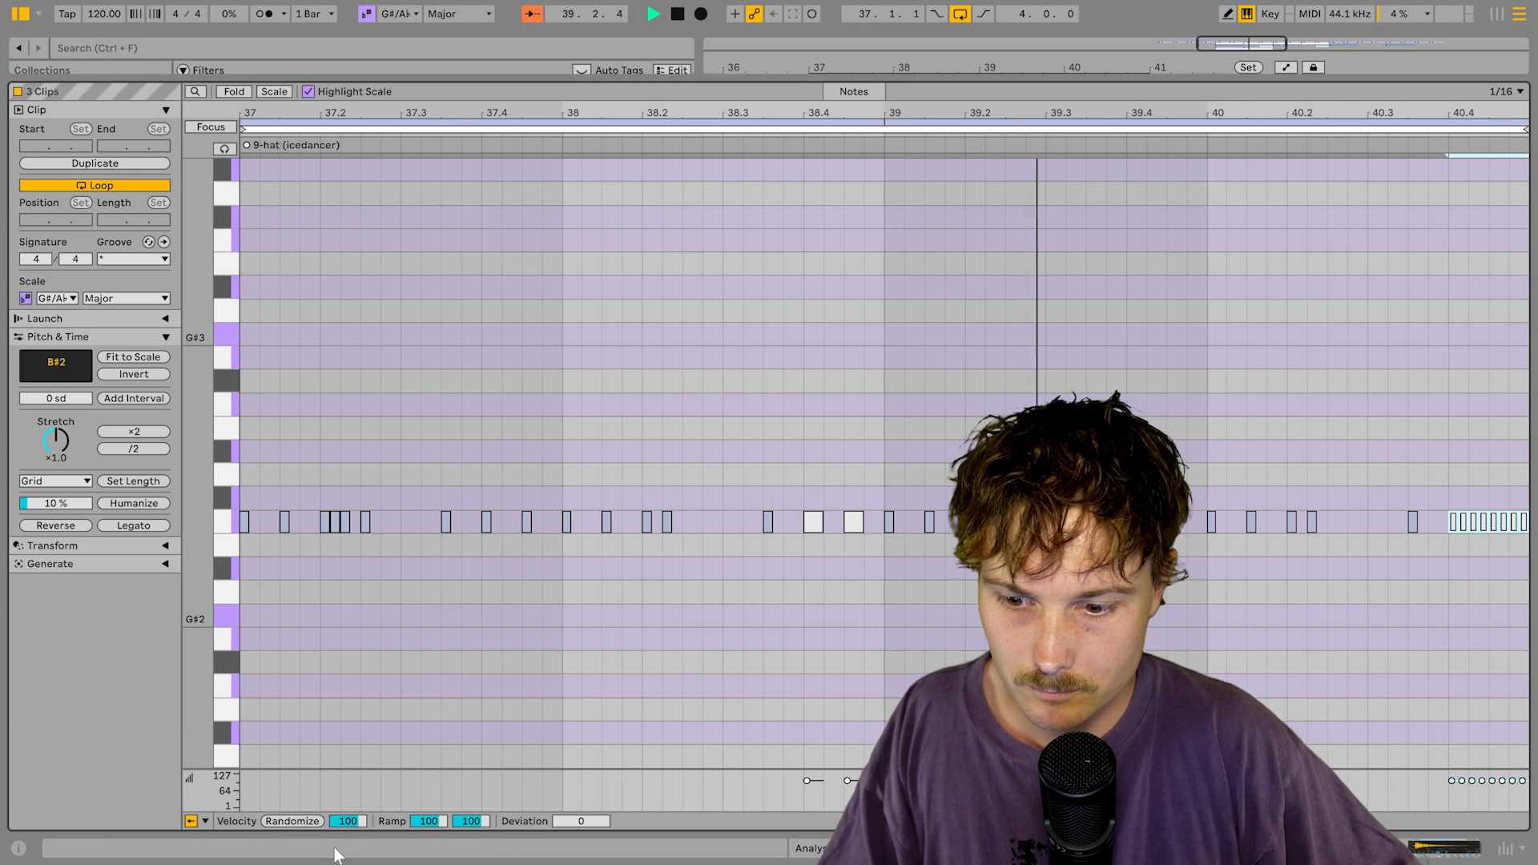
left_click_drag(433, 822, 433, 864)
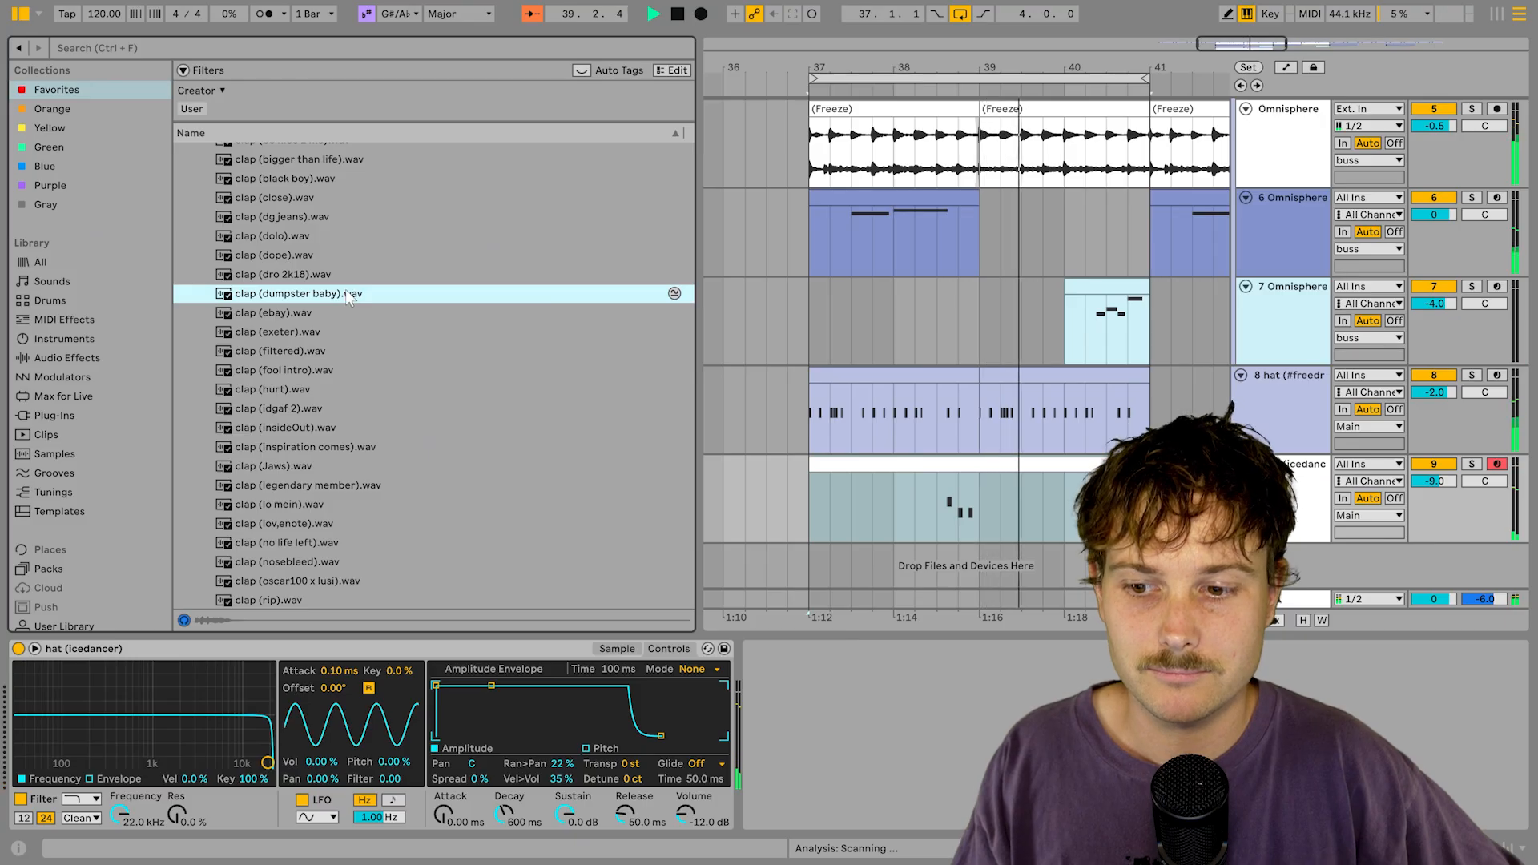
Step: Add the clap (dumpster baby).wav sample, then recover the set after the crash
left_click_drag(334, 291, 851, 577)
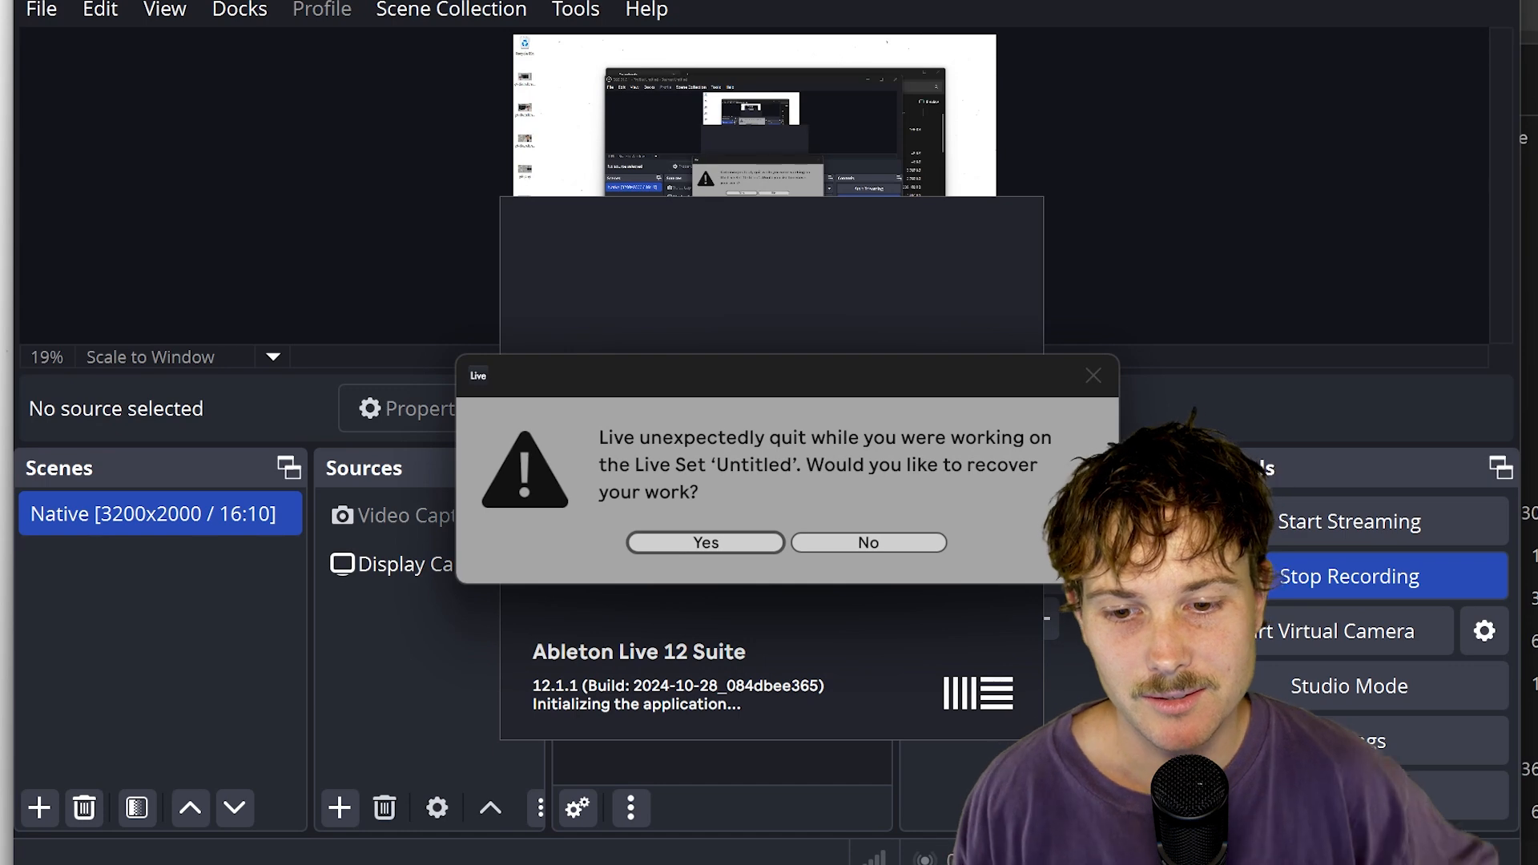
left_click(734, 544)
left_click(1262, 47)
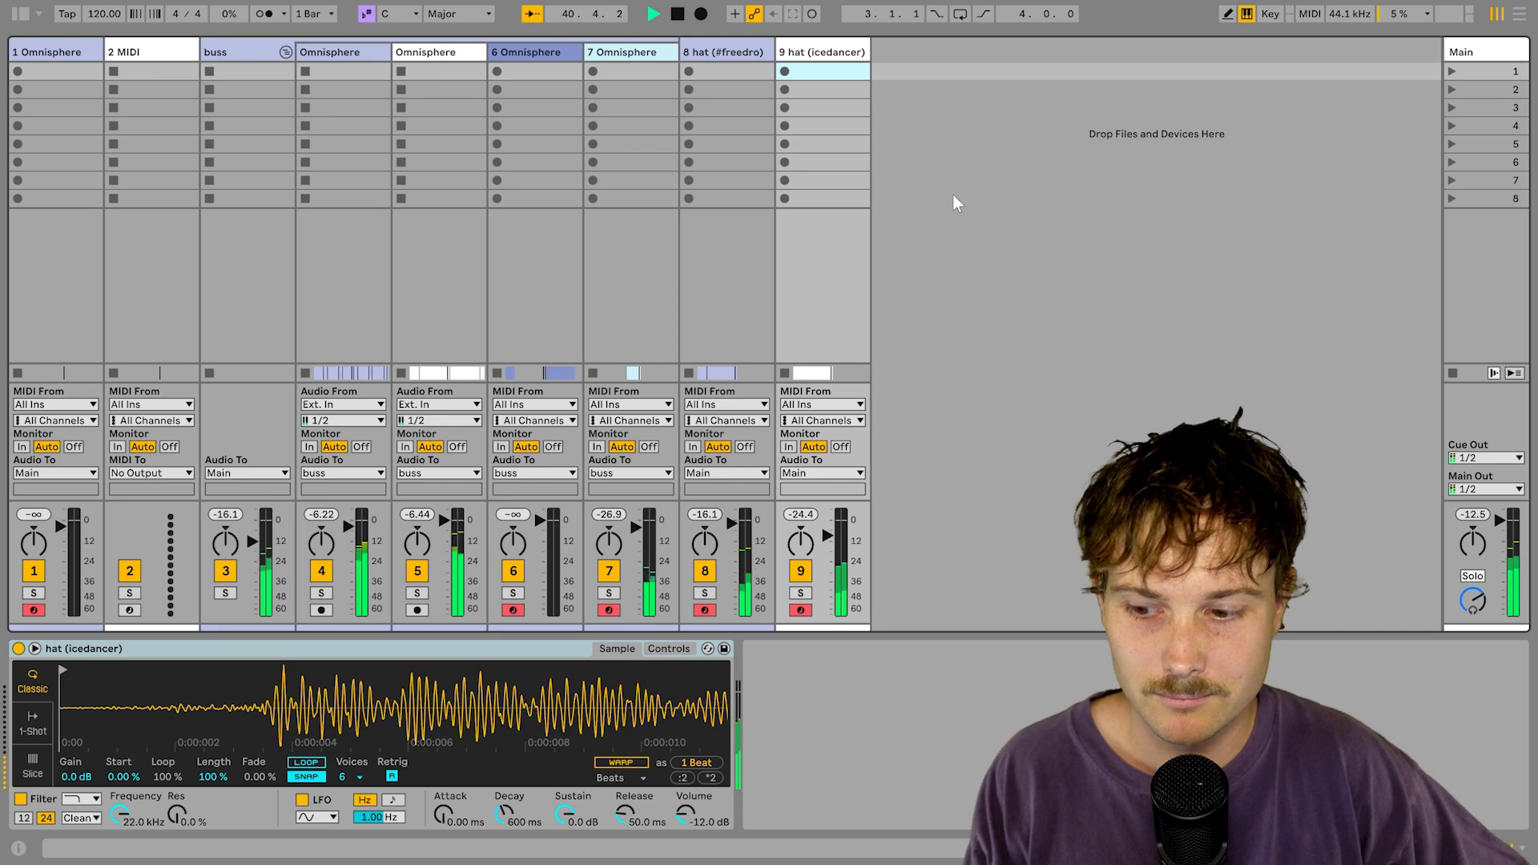
Step: Loop bars 37 to 41 around the hat (#freedro) clip
key("Tab")
scroll(962, 432, "down", 3)
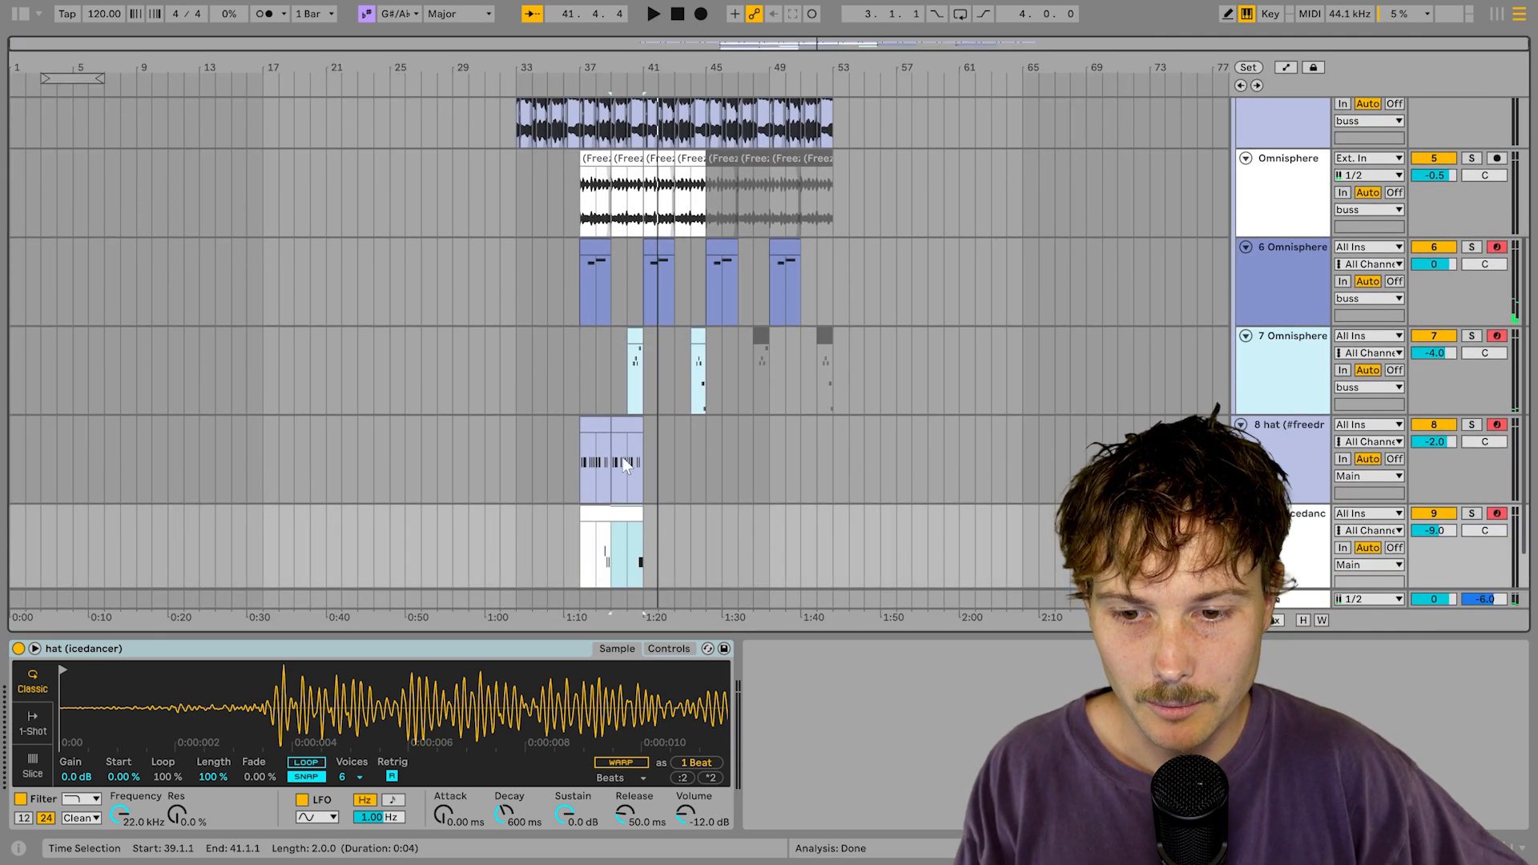
left_click(702, 453)
left_click(603, 439)
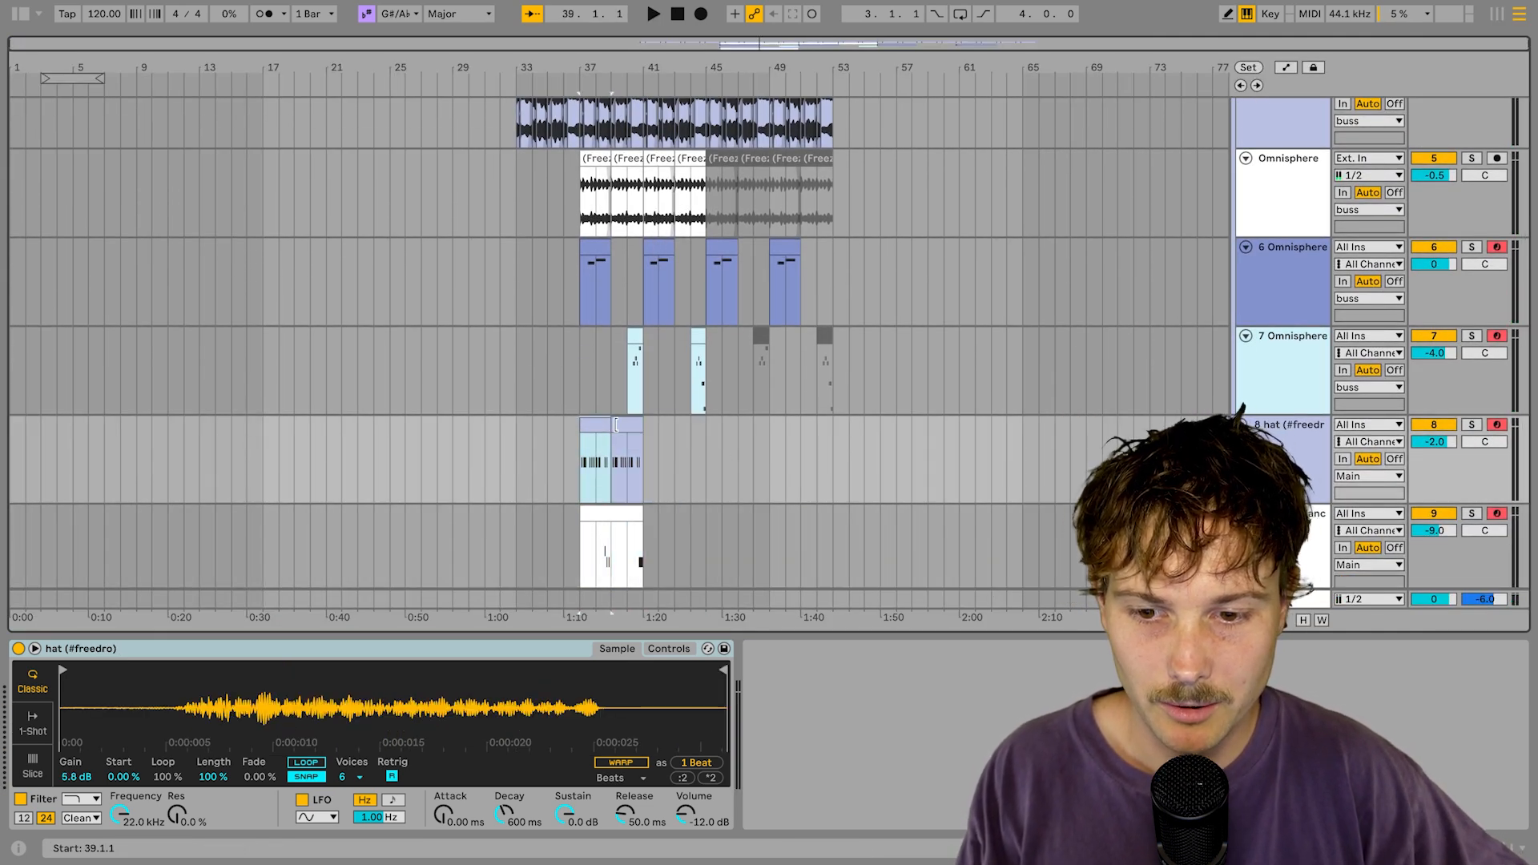
key("ctrl+l")
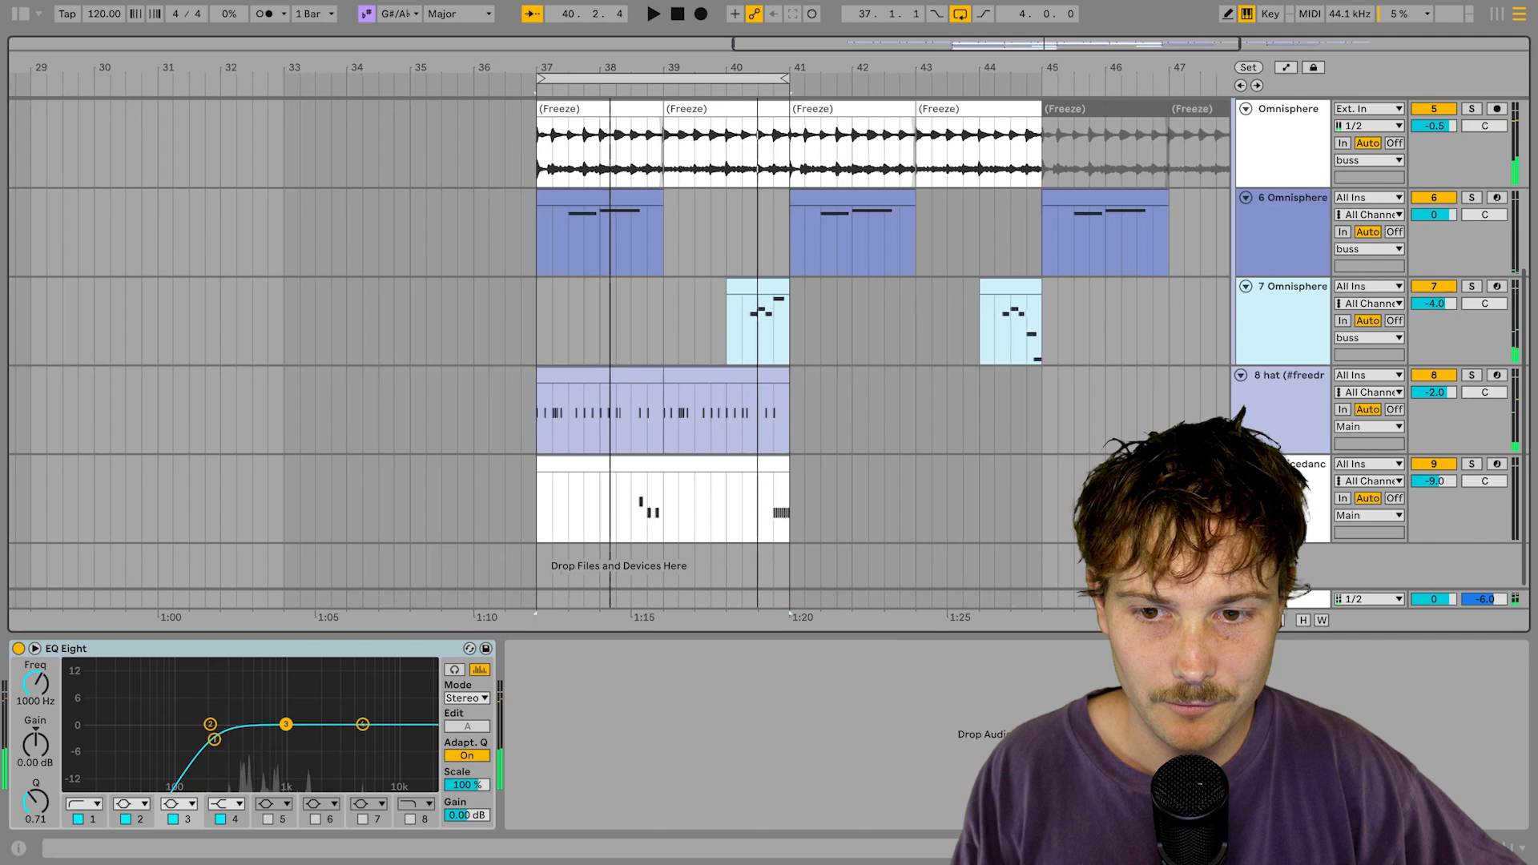
Step: Place the open hat (lovenote) sample on track 14 near bar 43 and check the mixer
scroll(535, 160, "up", 3)
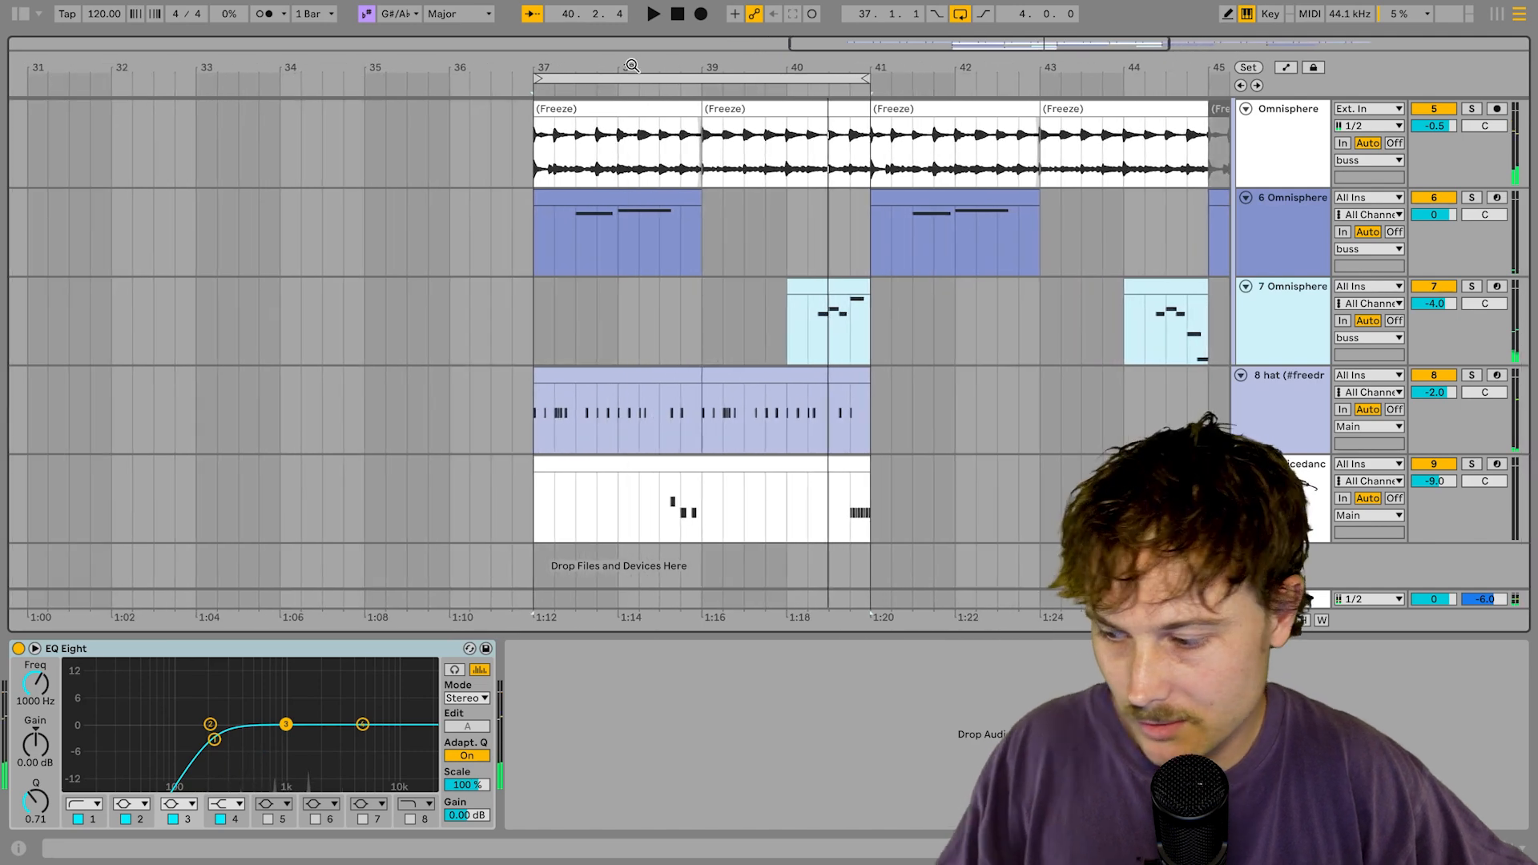
scroll(893, 223, "left", 2)
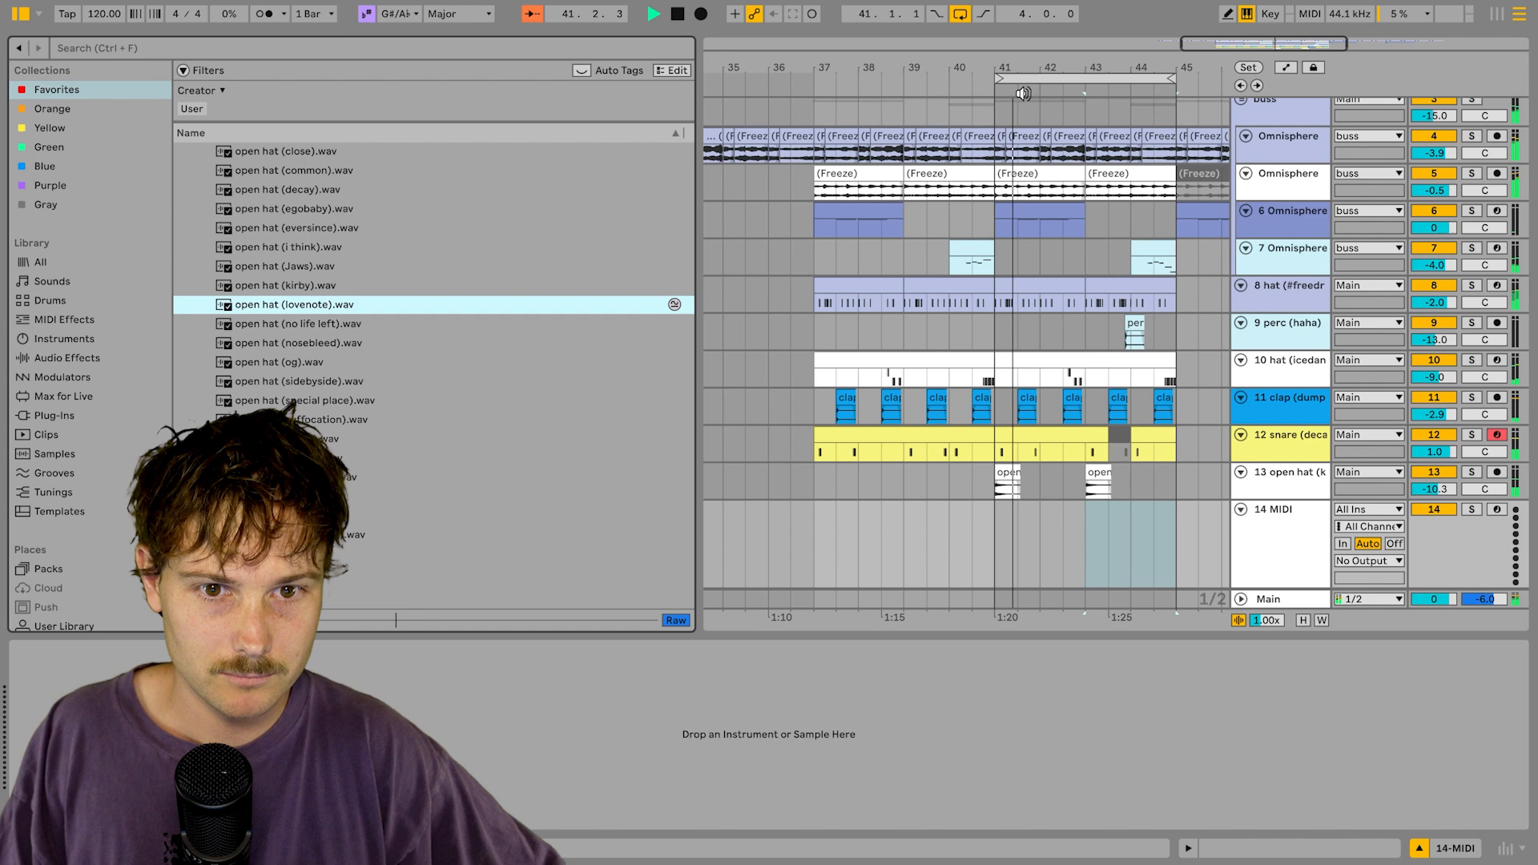
left_click_drag(1086, 69, 873, 144)
left_click_drag(286, 298, 921, 512)
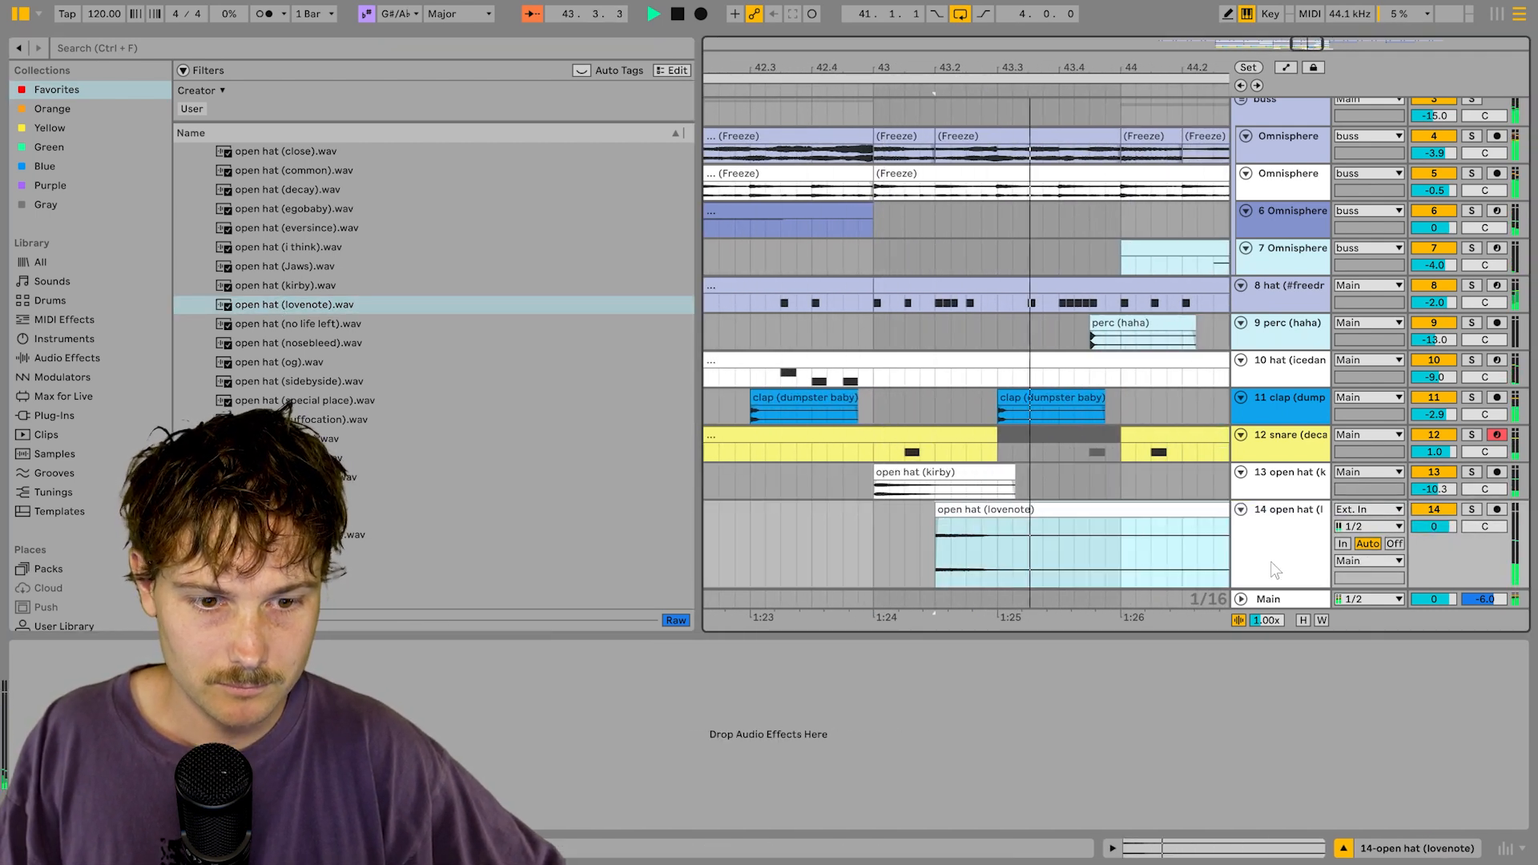
key("Tab")
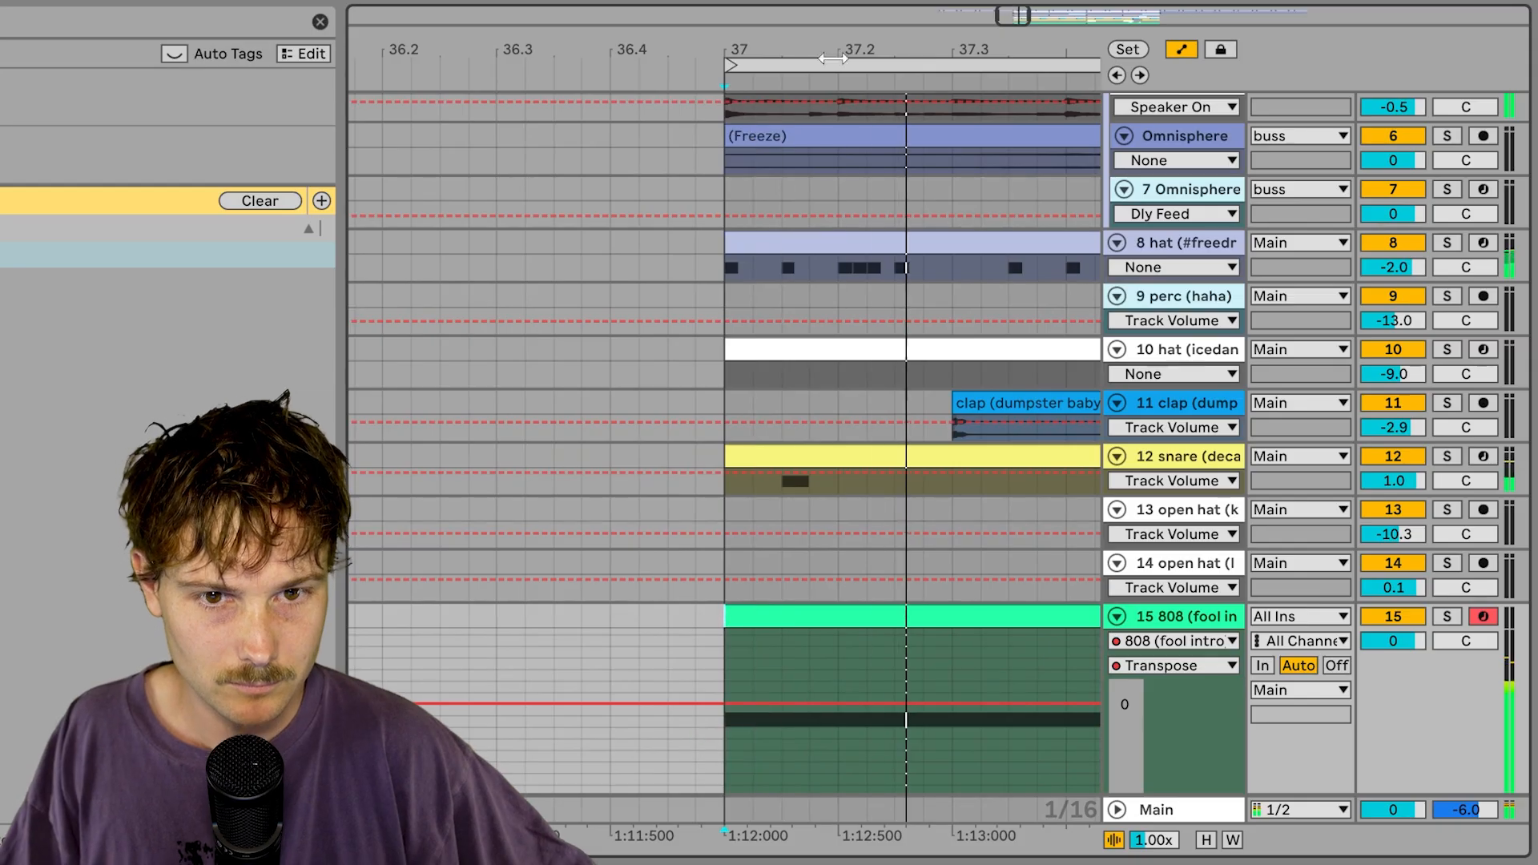
left_click_drag(833, 59, 546, 16)
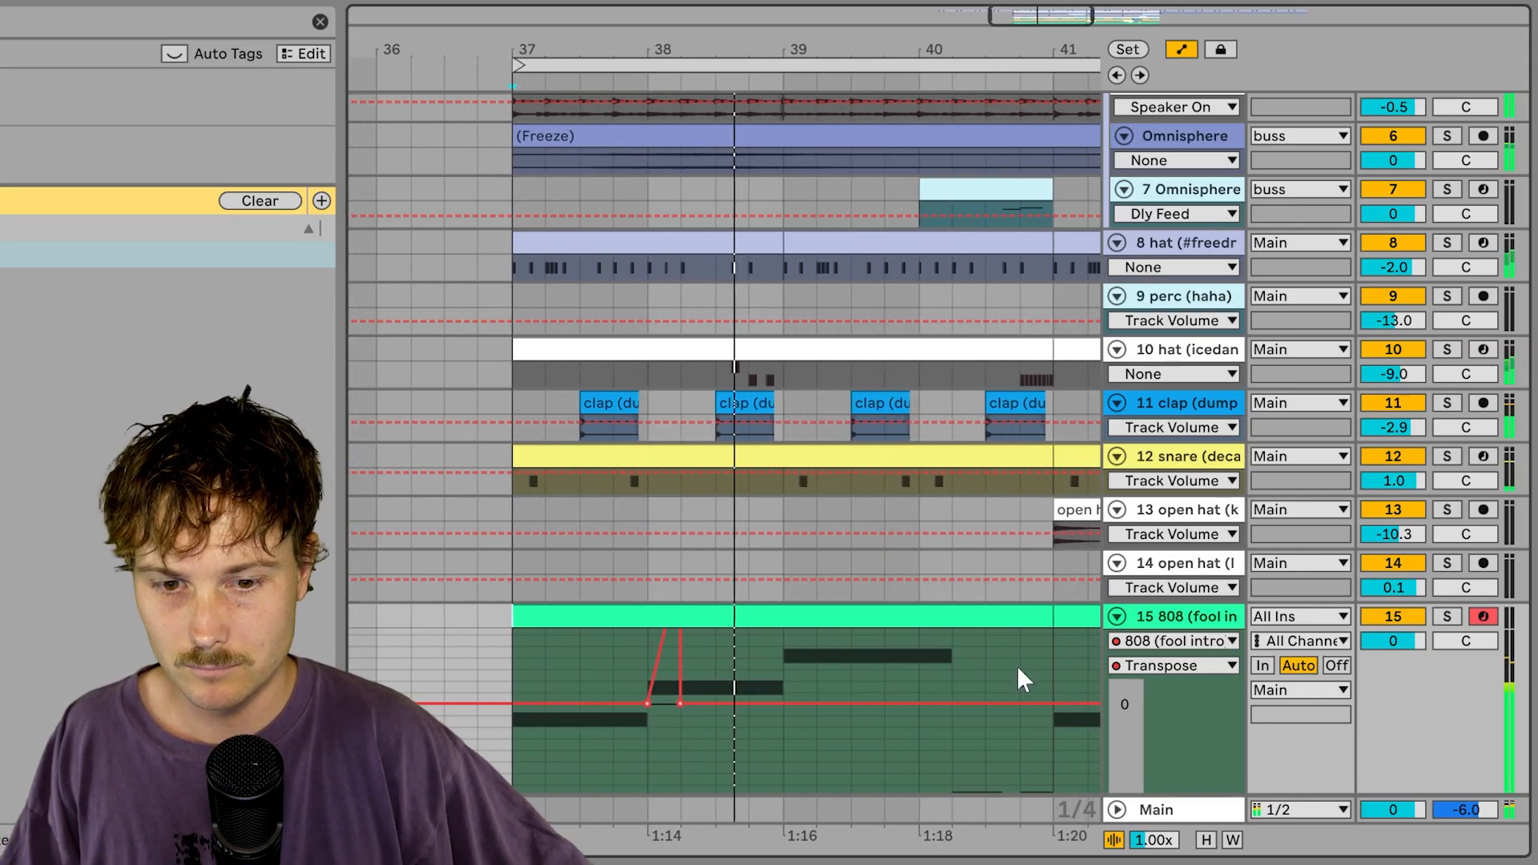
Step: Clear the 808 clip's transpose automation and set track 15's volume to -11.9 dB
left_click(964, 624)
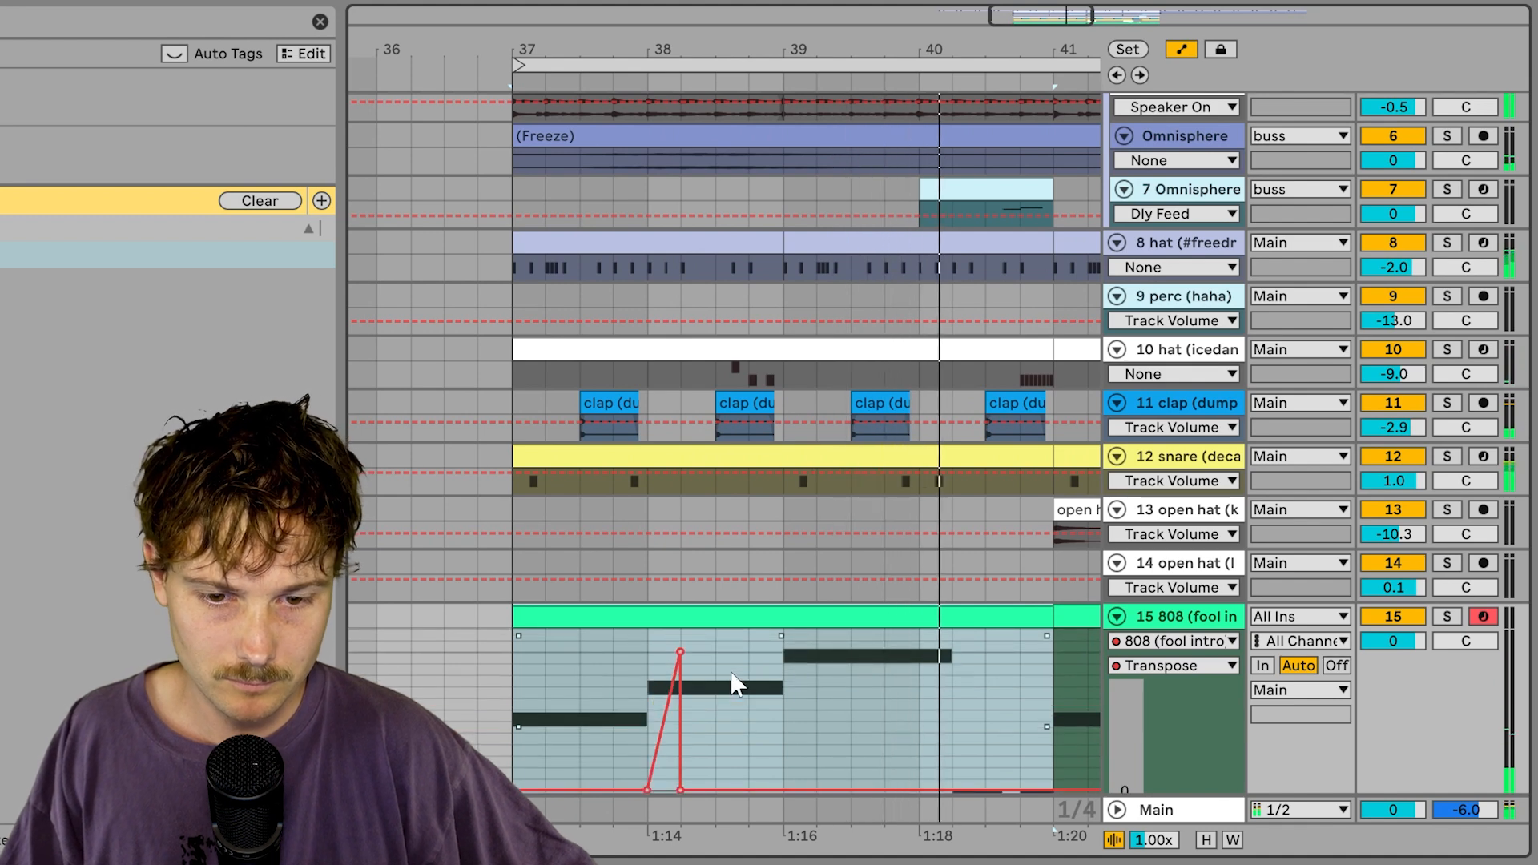
key("Tab")
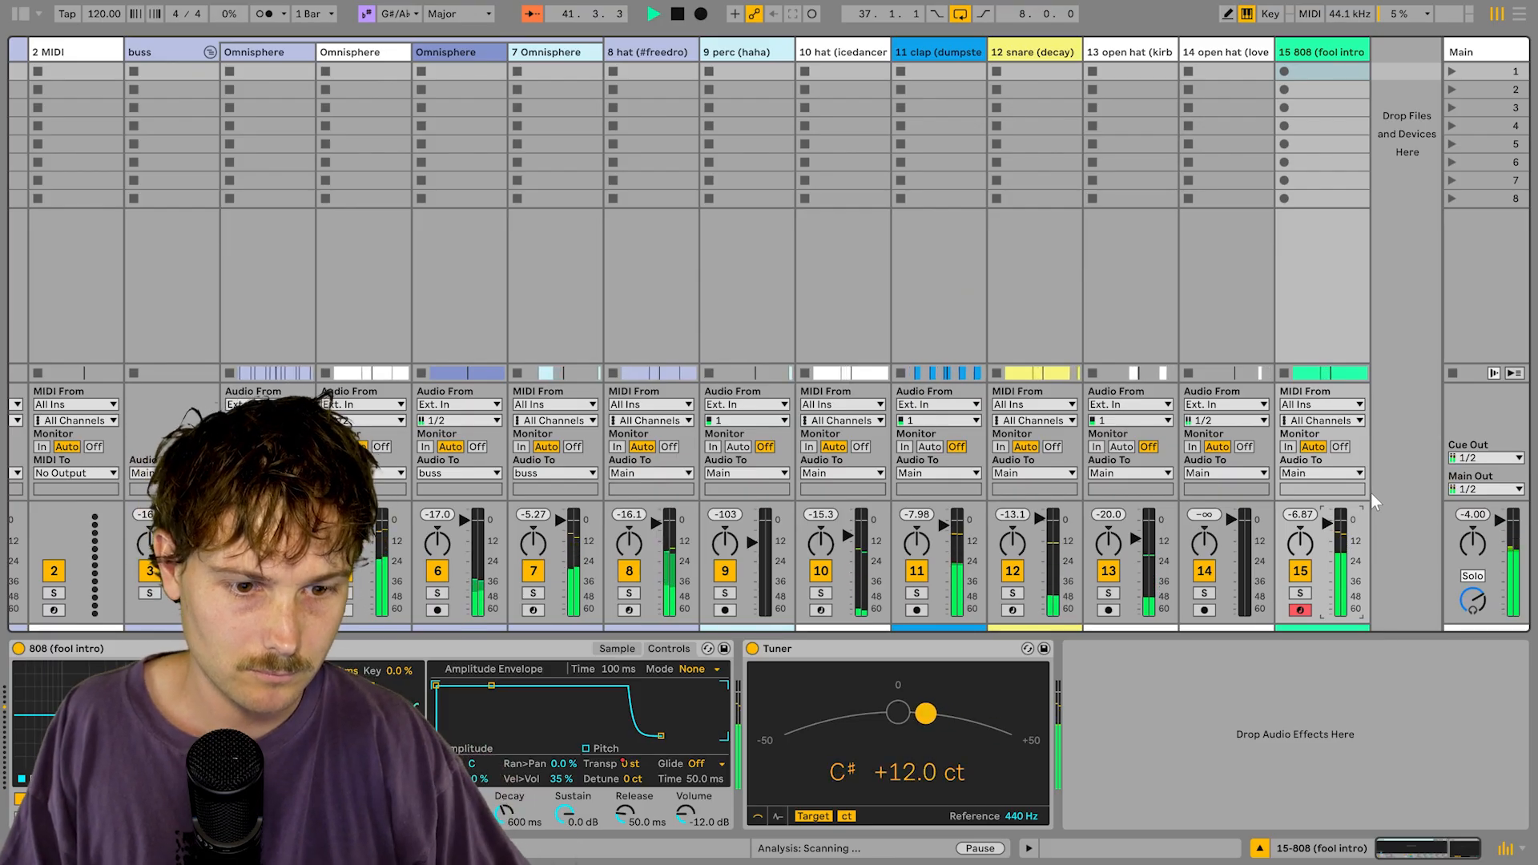
left_click_drag(1301, 515, 1340, 519)
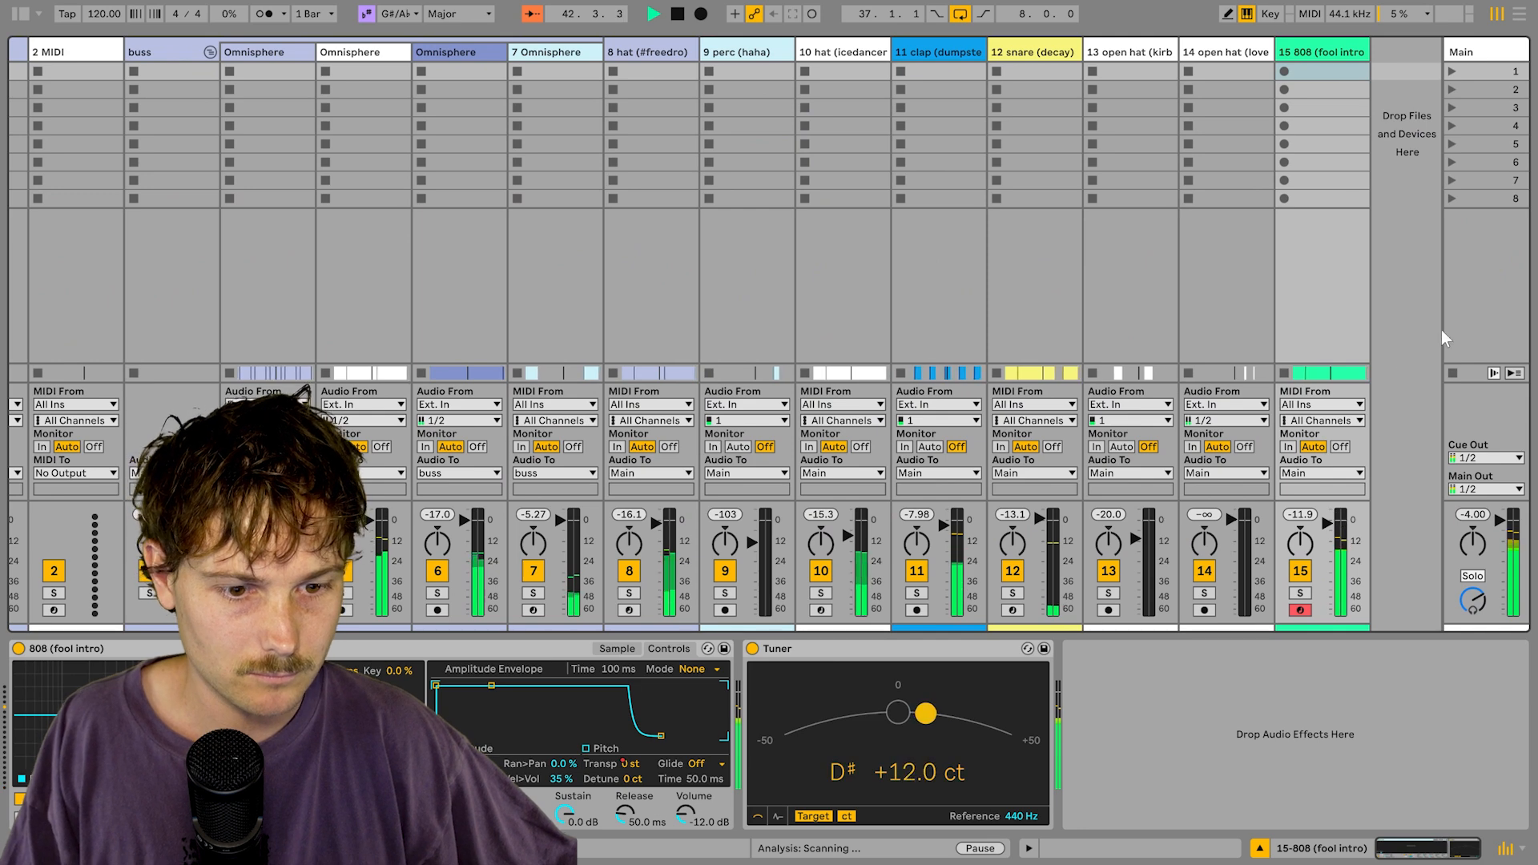
key("Tab")
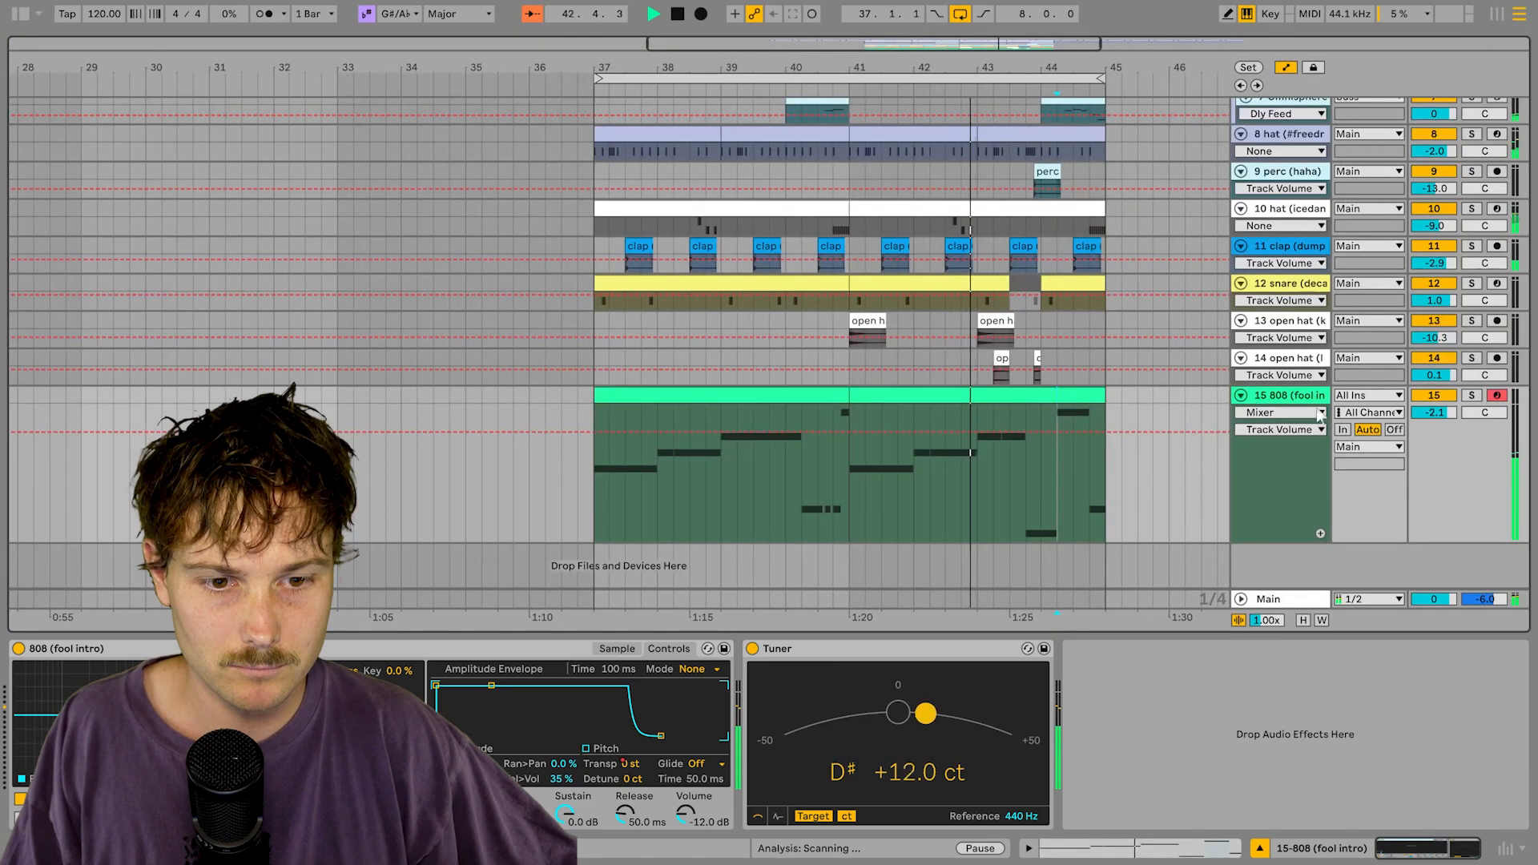
left_click(1303, 622)
scroll(499, 200, "down", 2)
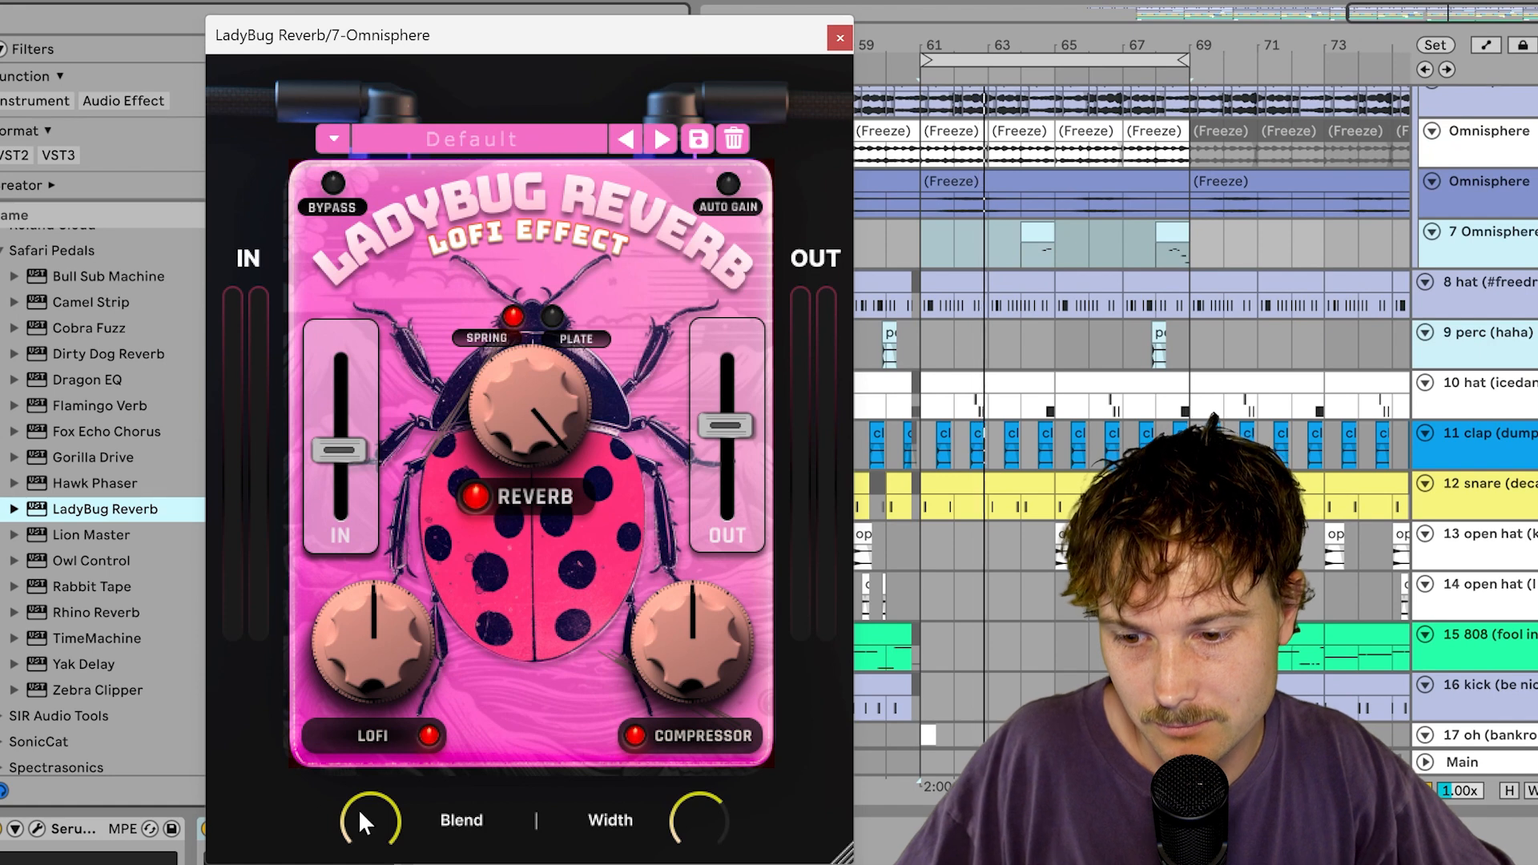
Step: Set LadyBug Reverb blend to 45% and raise Serum's FX delay feedback on track 7
left_click_drag(369, 817, 369, 838)
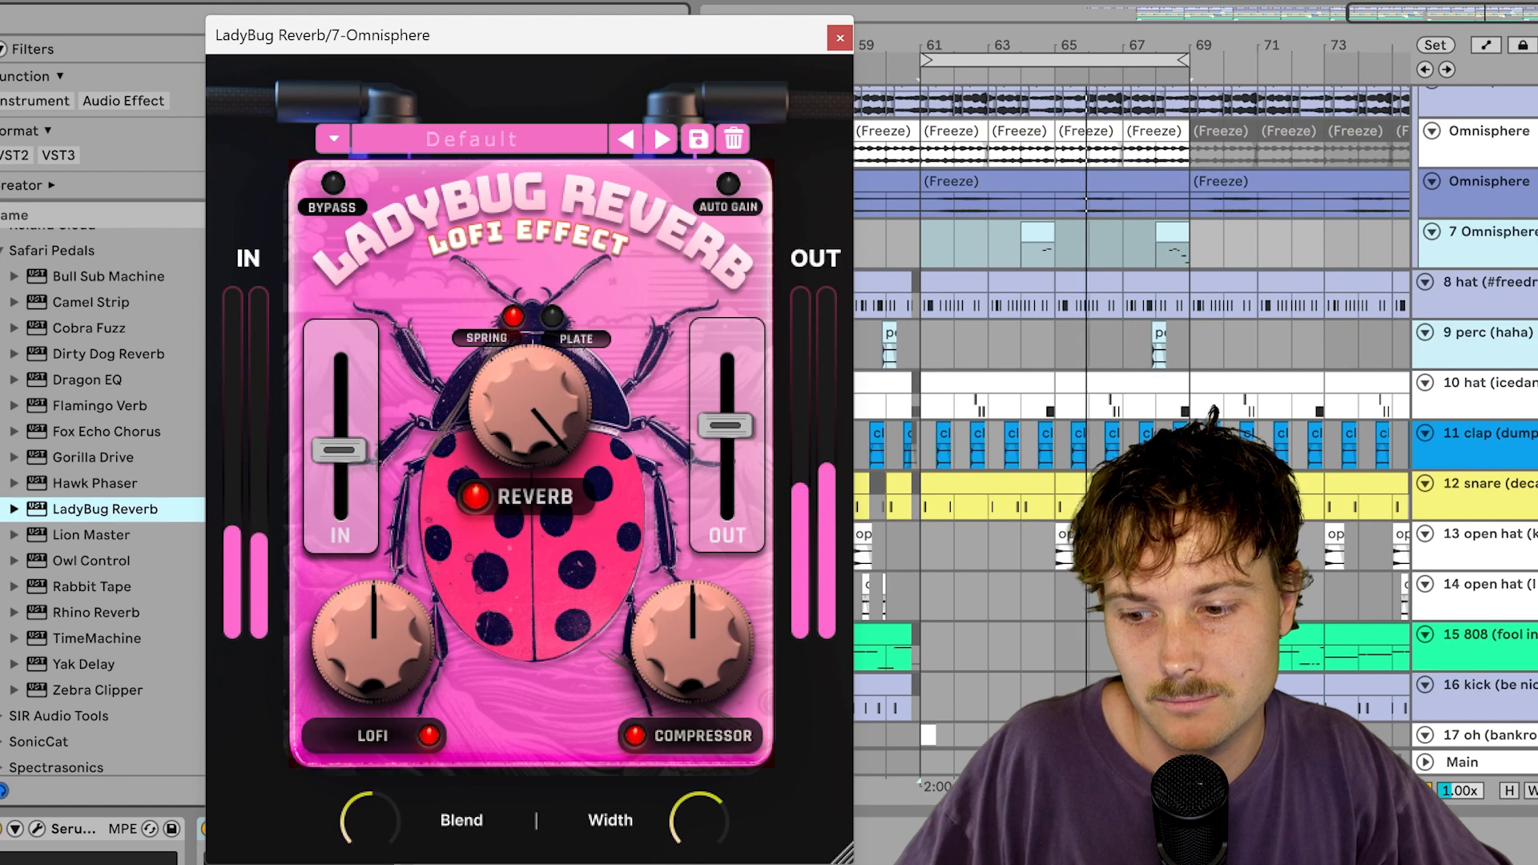
left_click(37, 829)
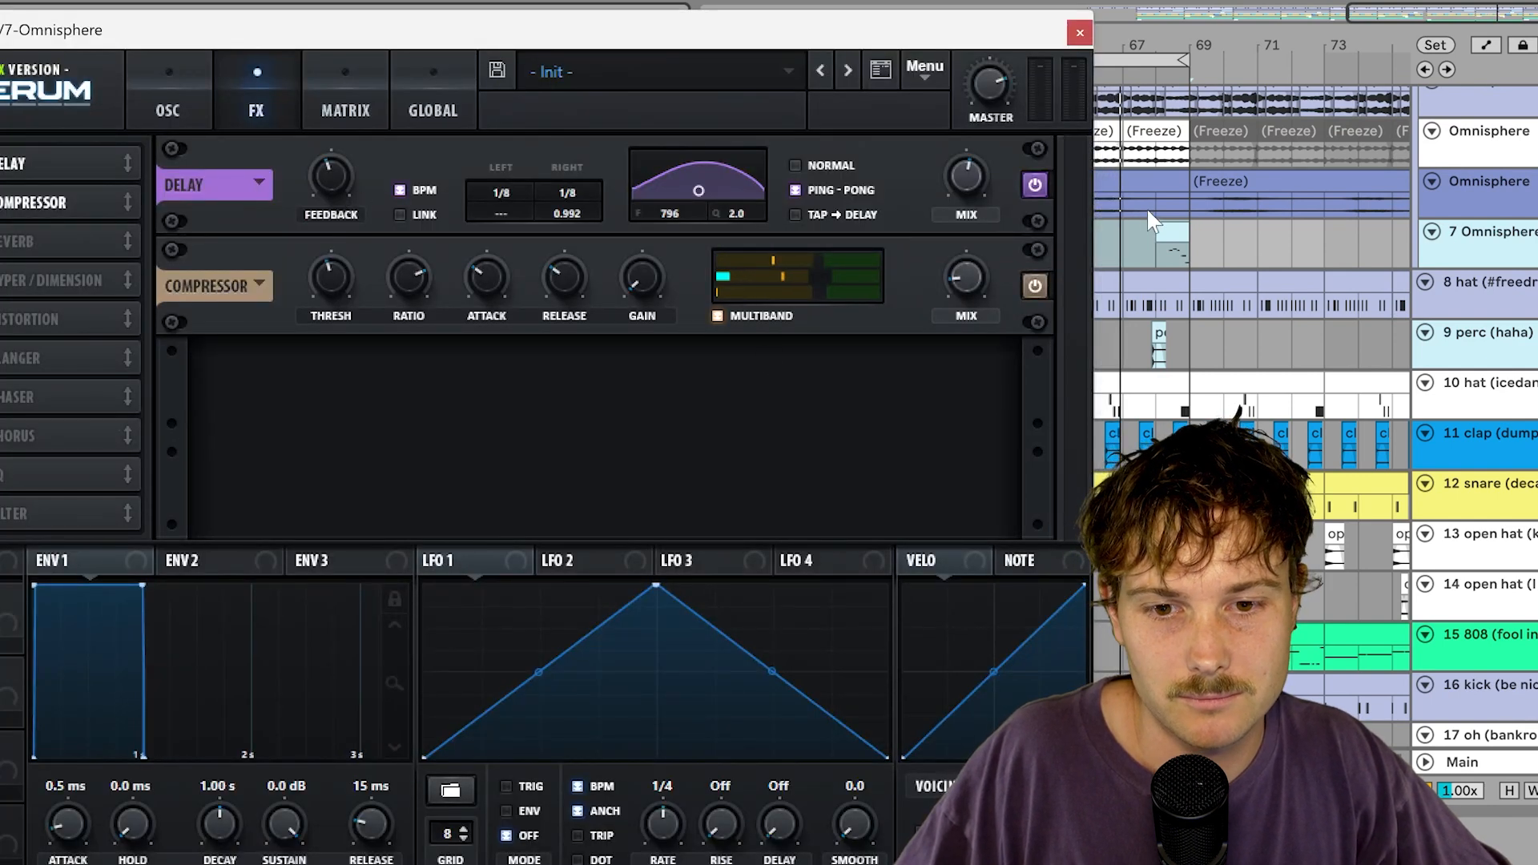
left_click_drag(319, 199, 345, 143)
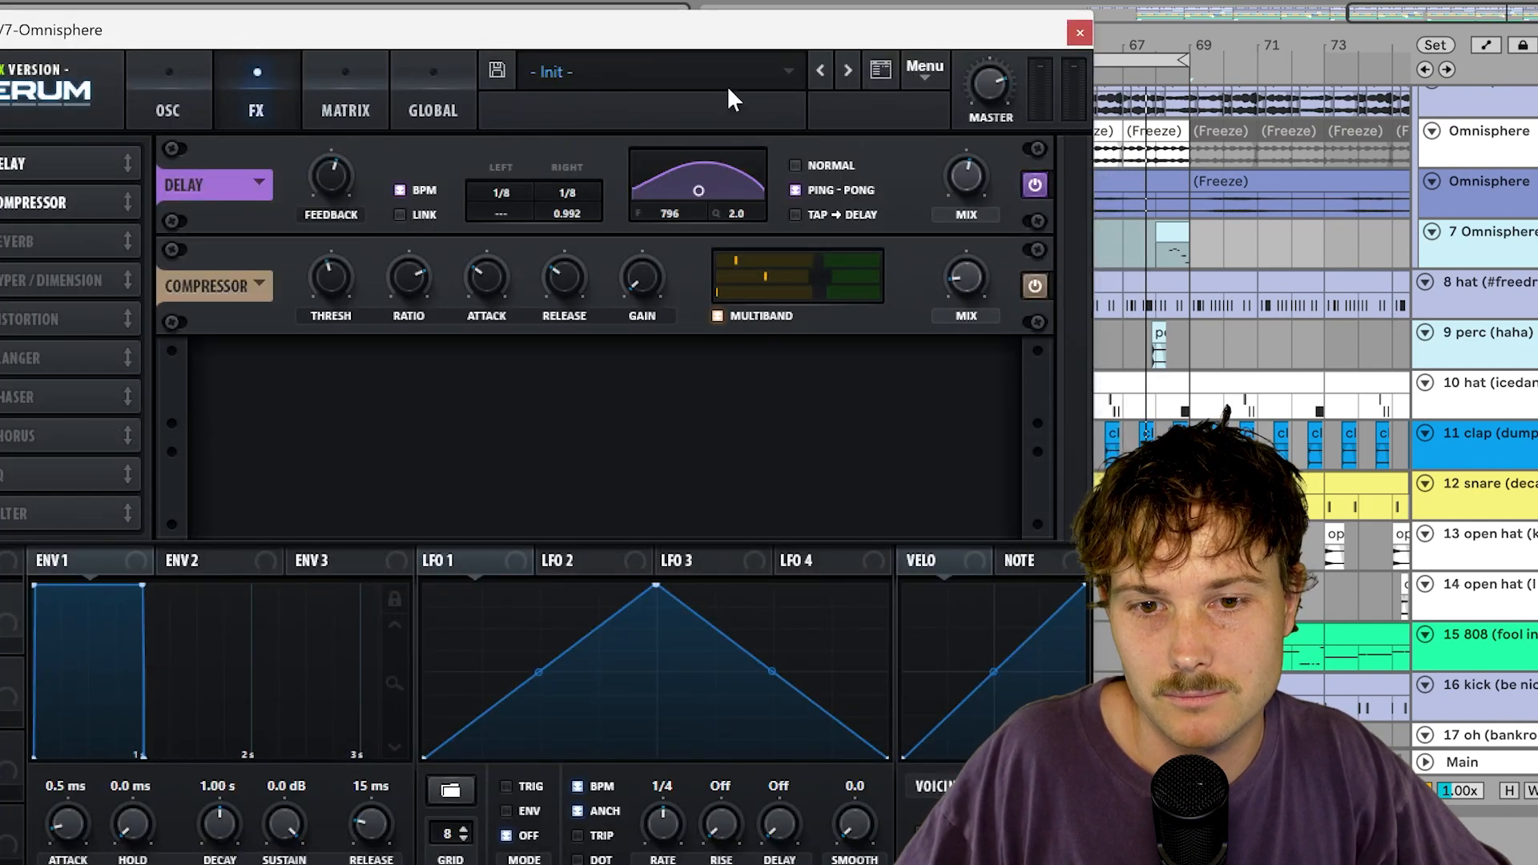
left_click(1080, 33)
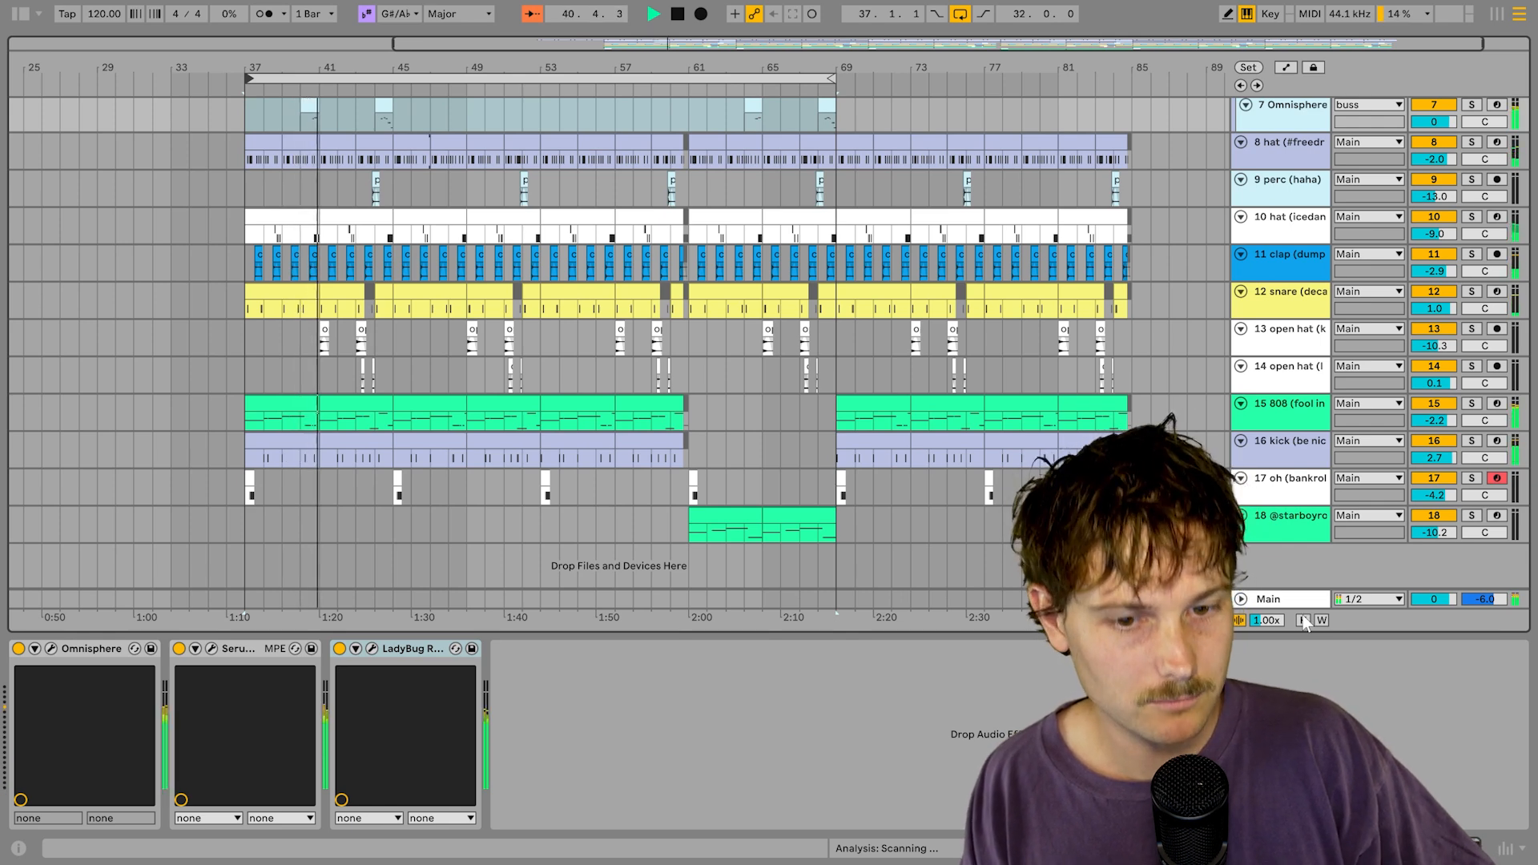
Step: Set the Main track's StandardCLIP clip level to -3.40 dB with x16 oversampling
left_click(1295, 607)
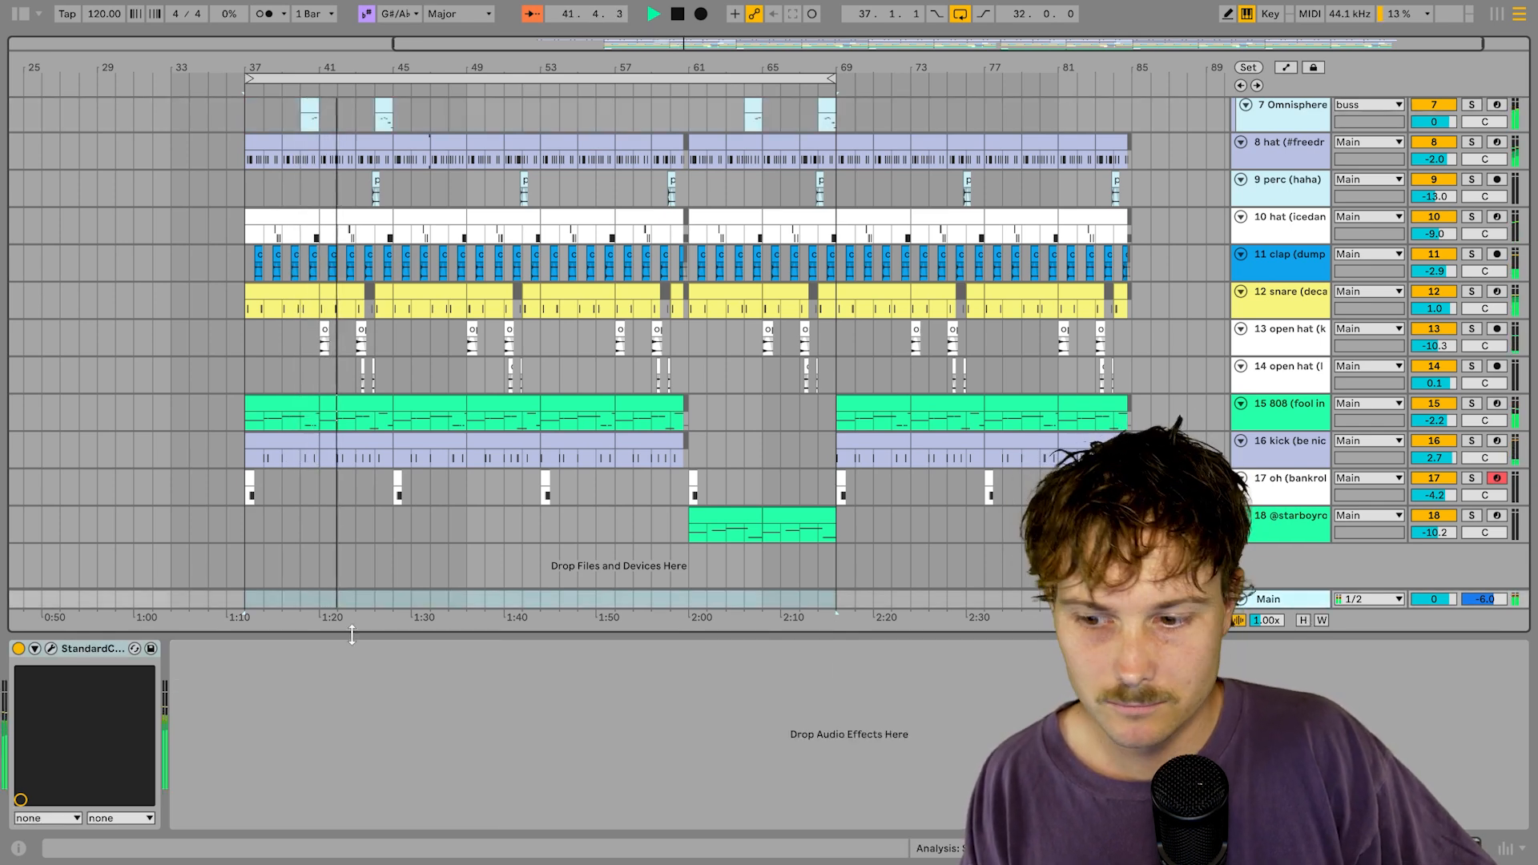
left_click(52, 649)
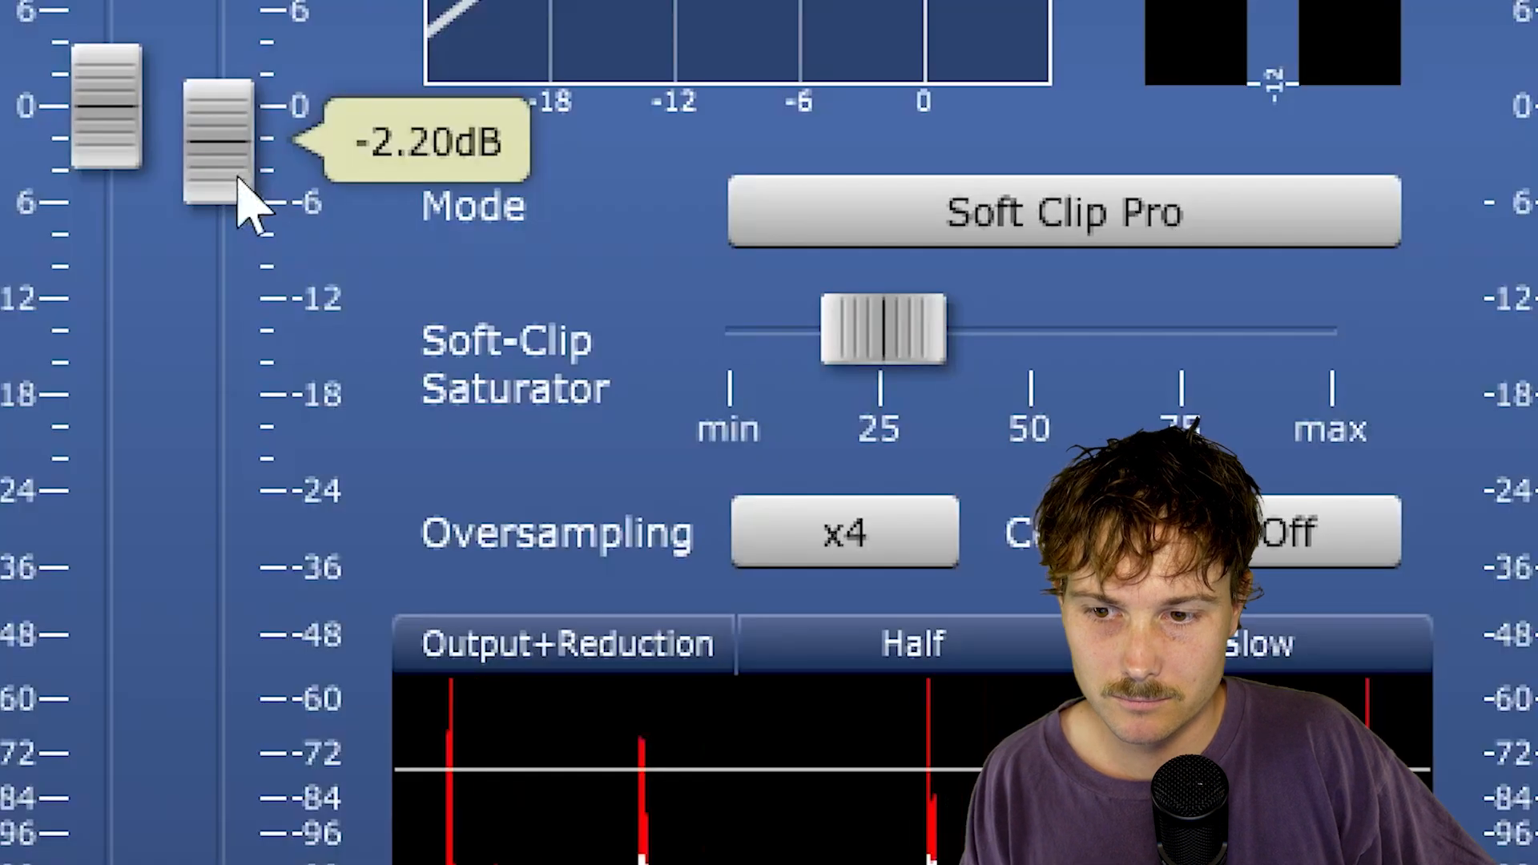
left_click_drag(312, 310, 316, 315)
left_click_drag(242, 194, 239, 198)
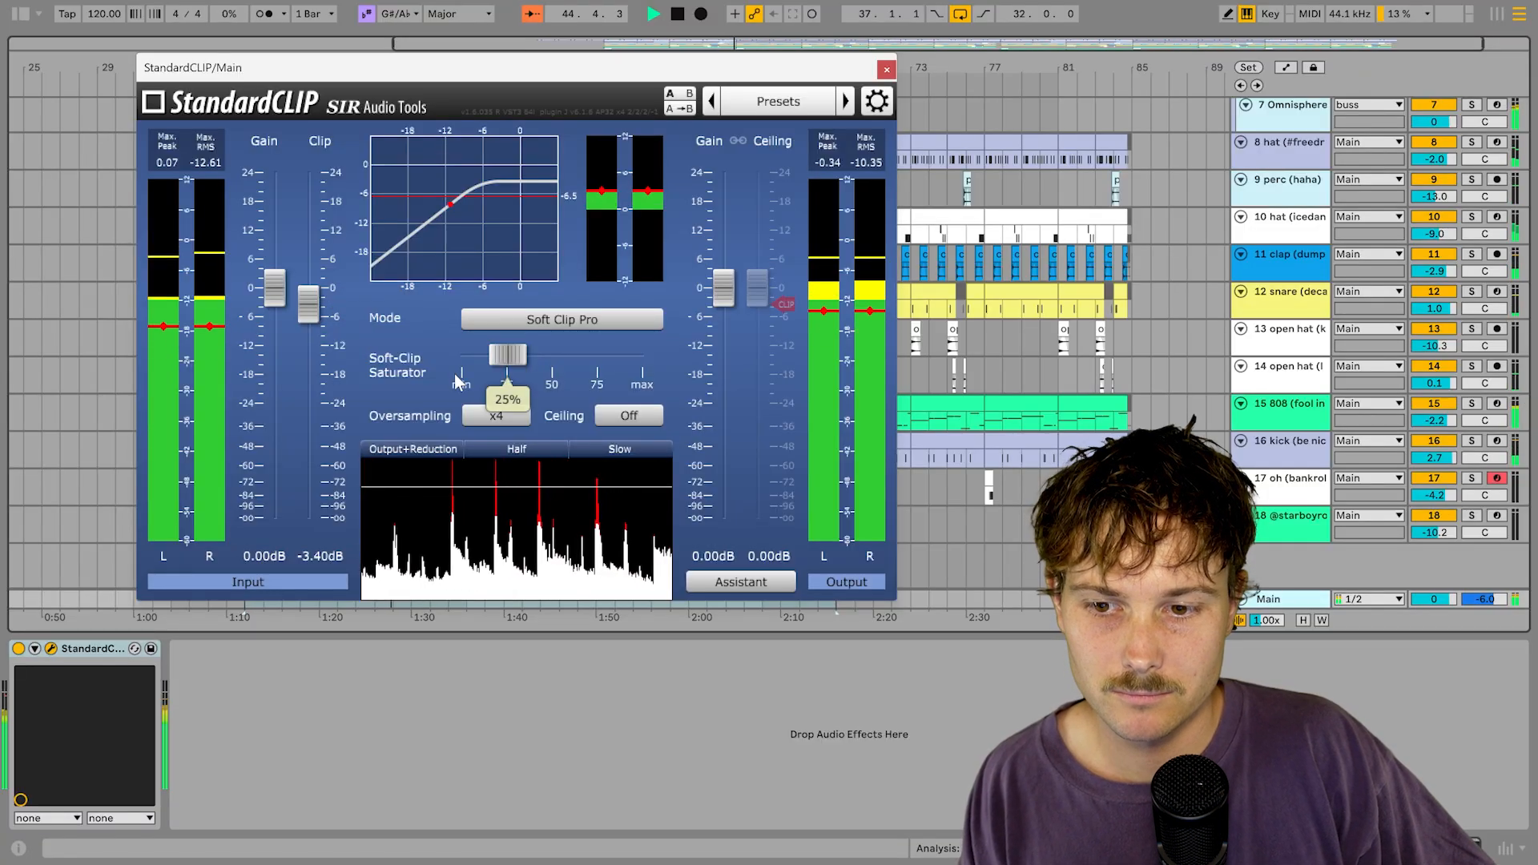
left_click(521, 425)
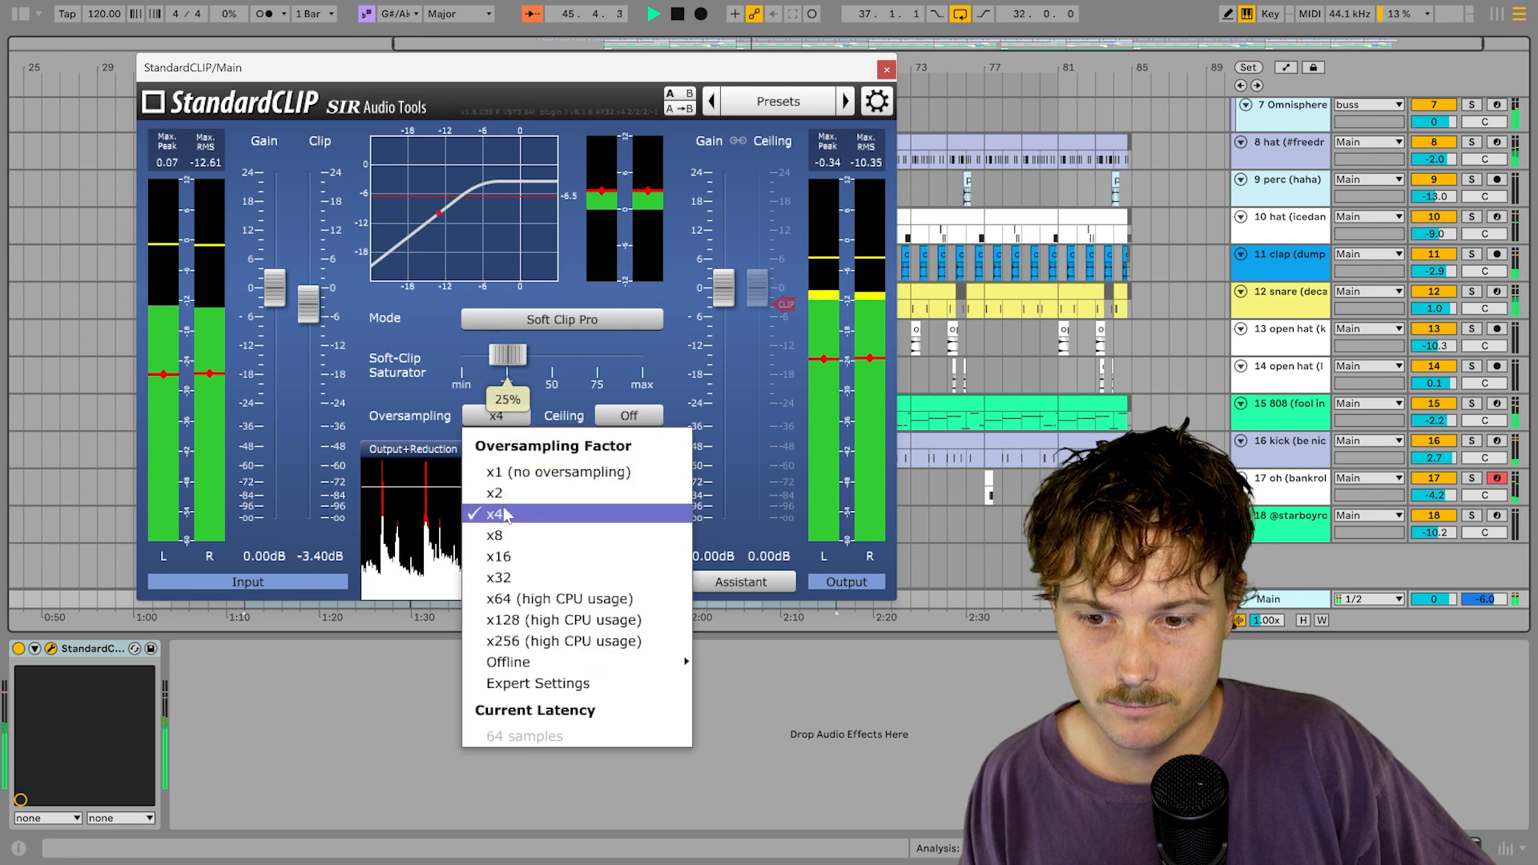
left_click(498, 560)
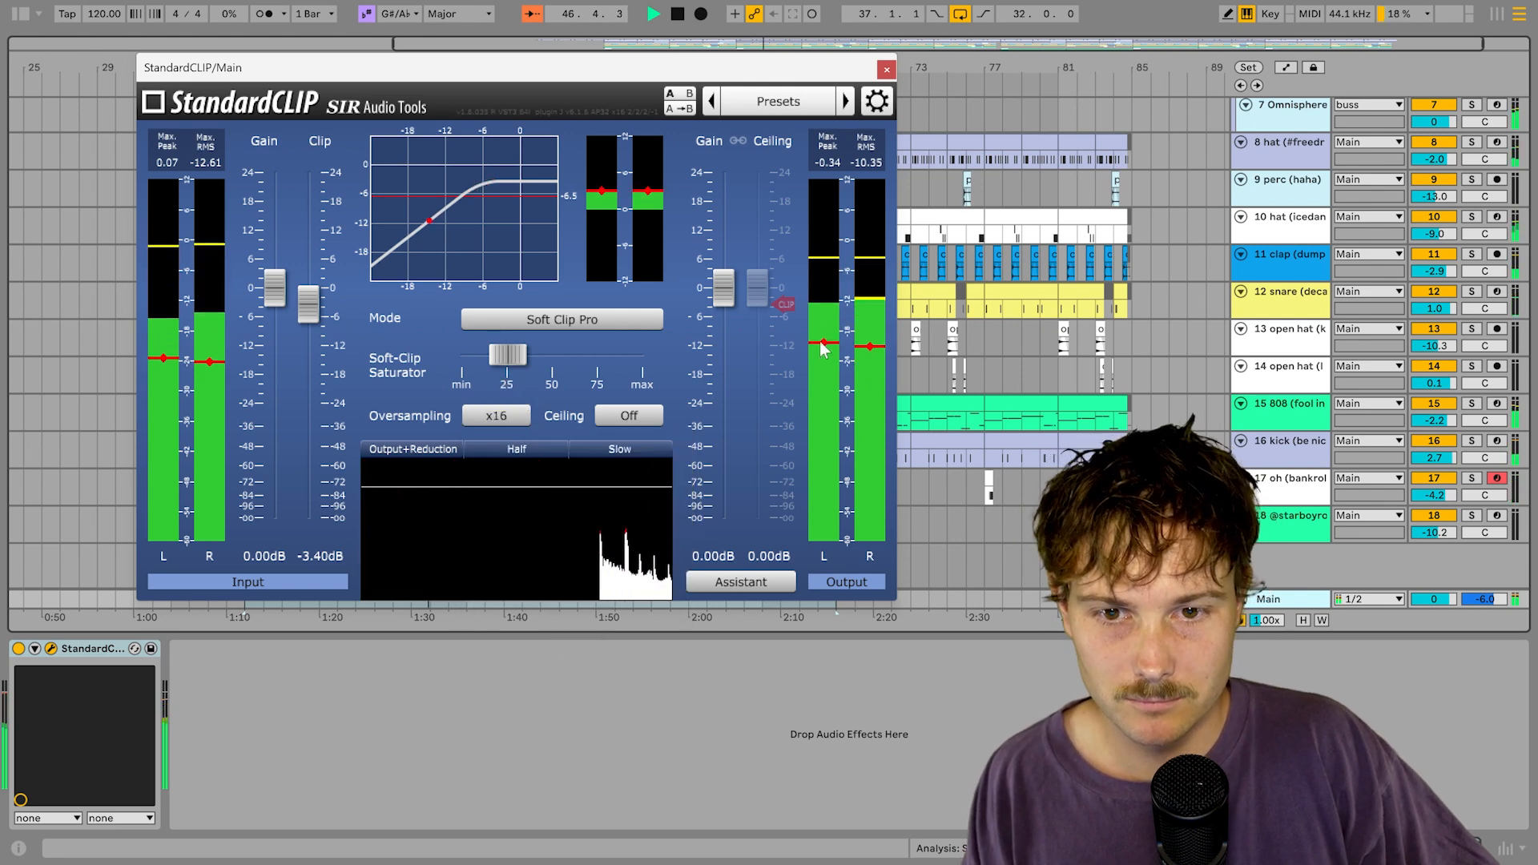
Step: Close the StandardCLIP window, scroll through all eighteen tracks, and hide the device panel
left_click(885, 70)
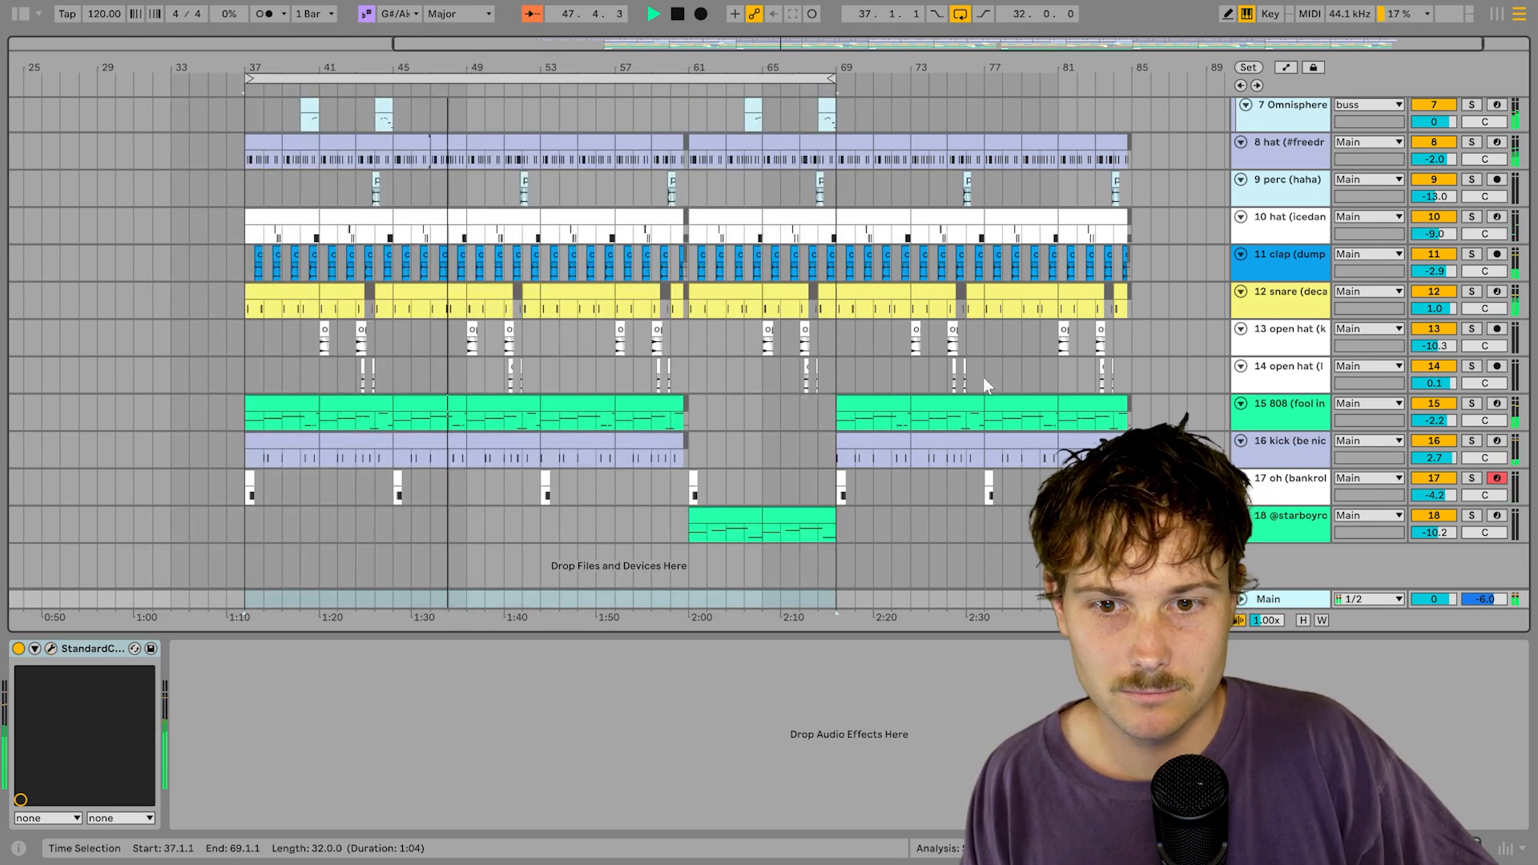
scroll(1300, 627, "up", 3)
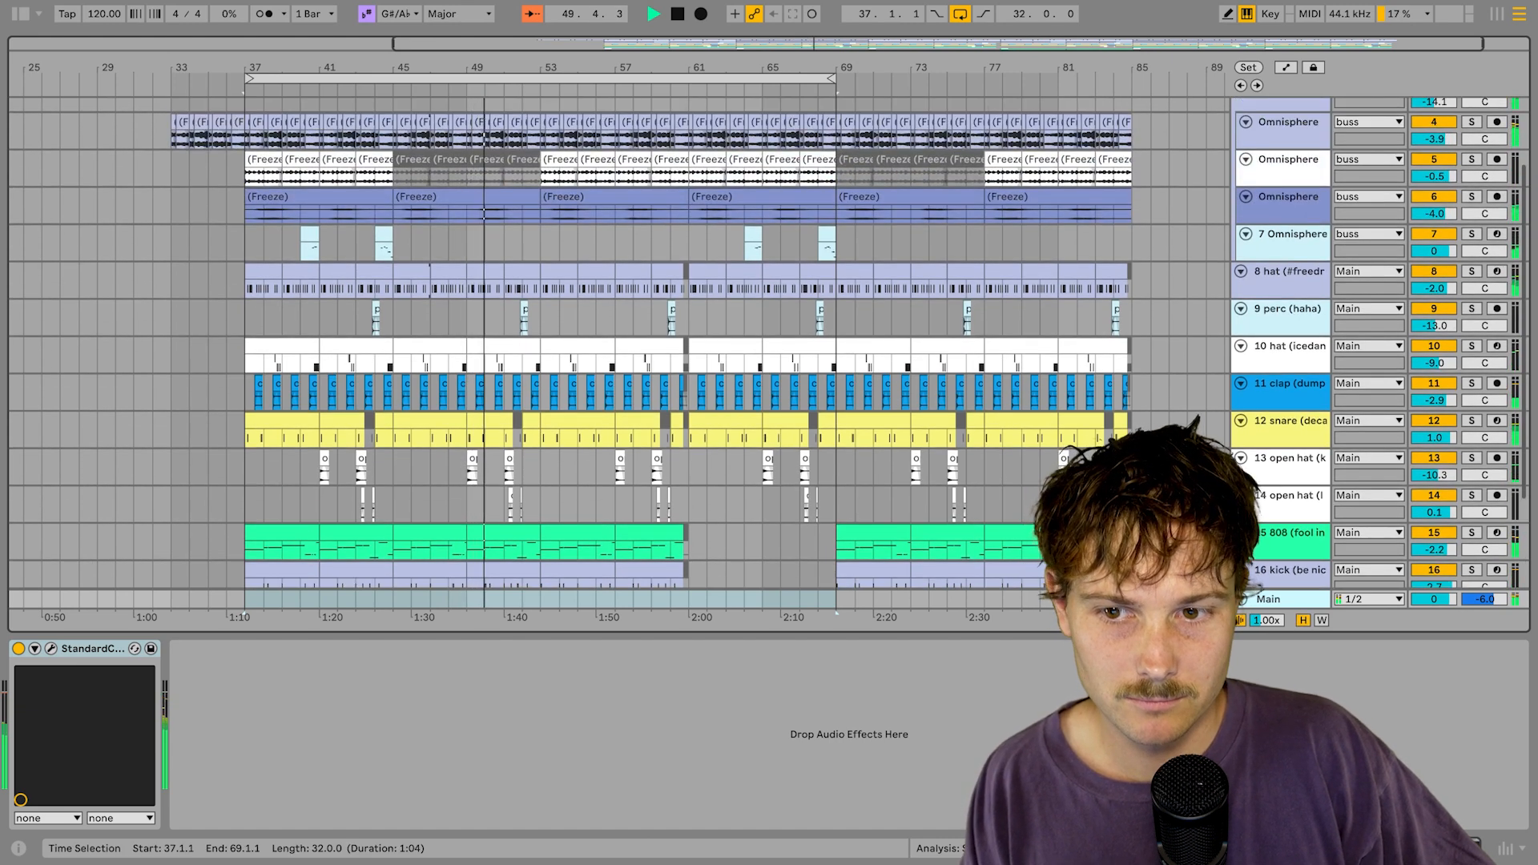
scroll(770, 352, "down", 3)
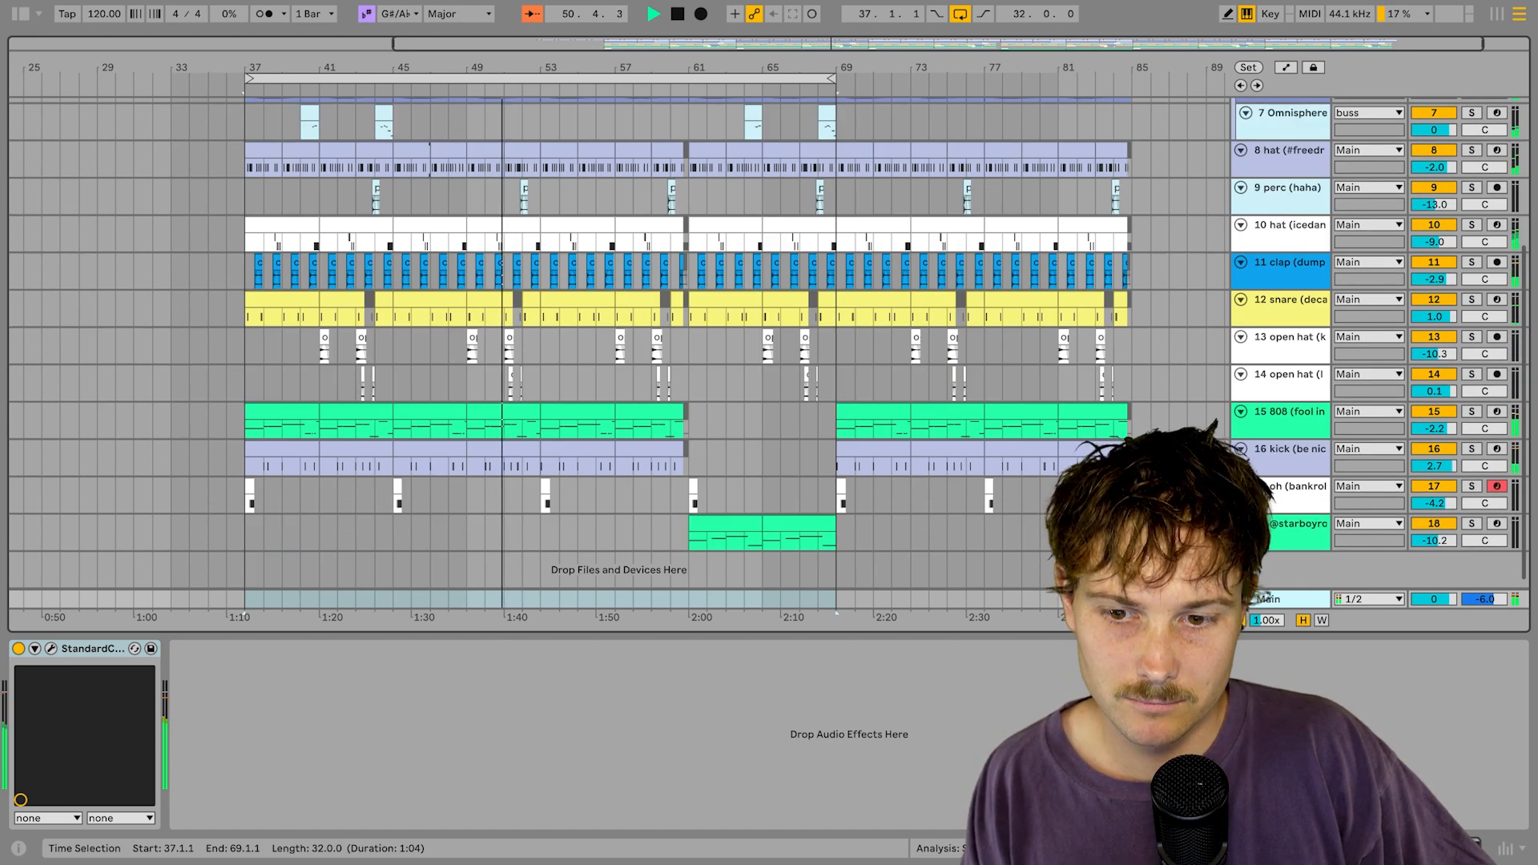
scroll(770, 352, "up", 5)
scroll(769, 352, "down", 3)
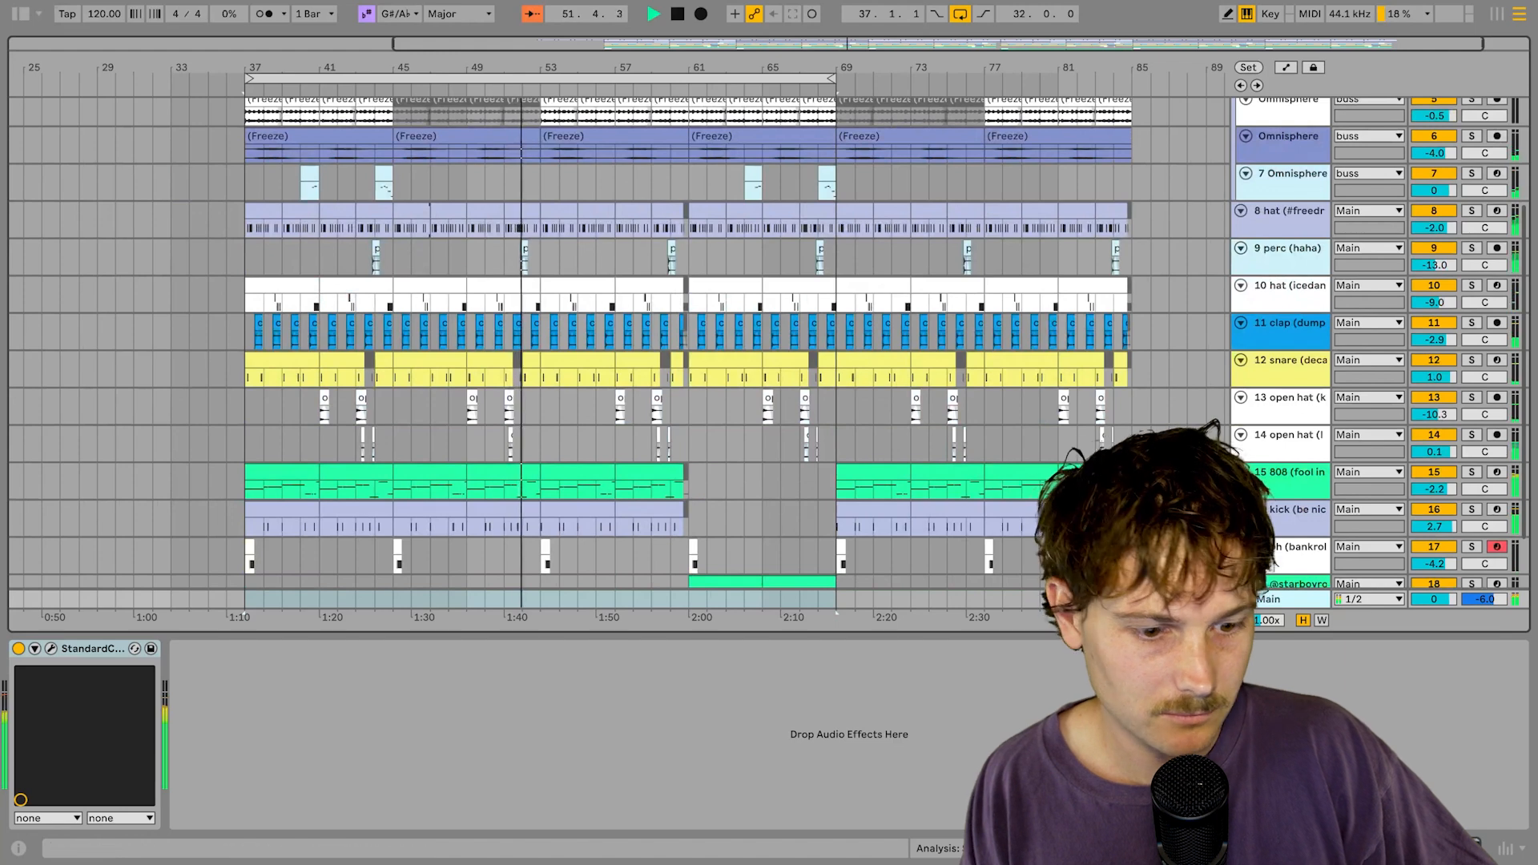
key("super+alt+l")
scroll(770, 352, "up", 1)
scroll(770, 352, "down", 1)
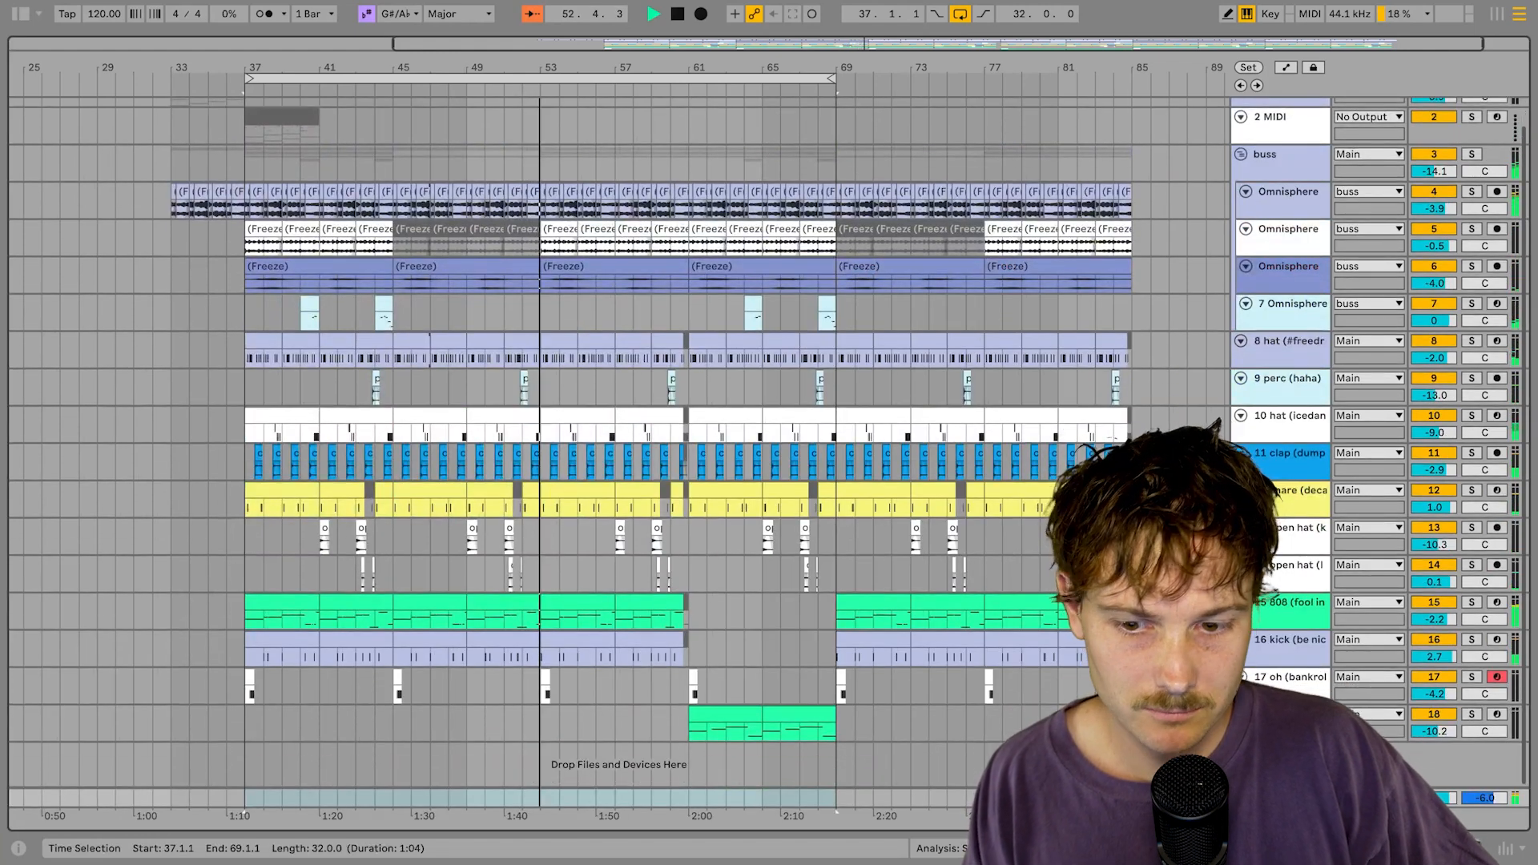